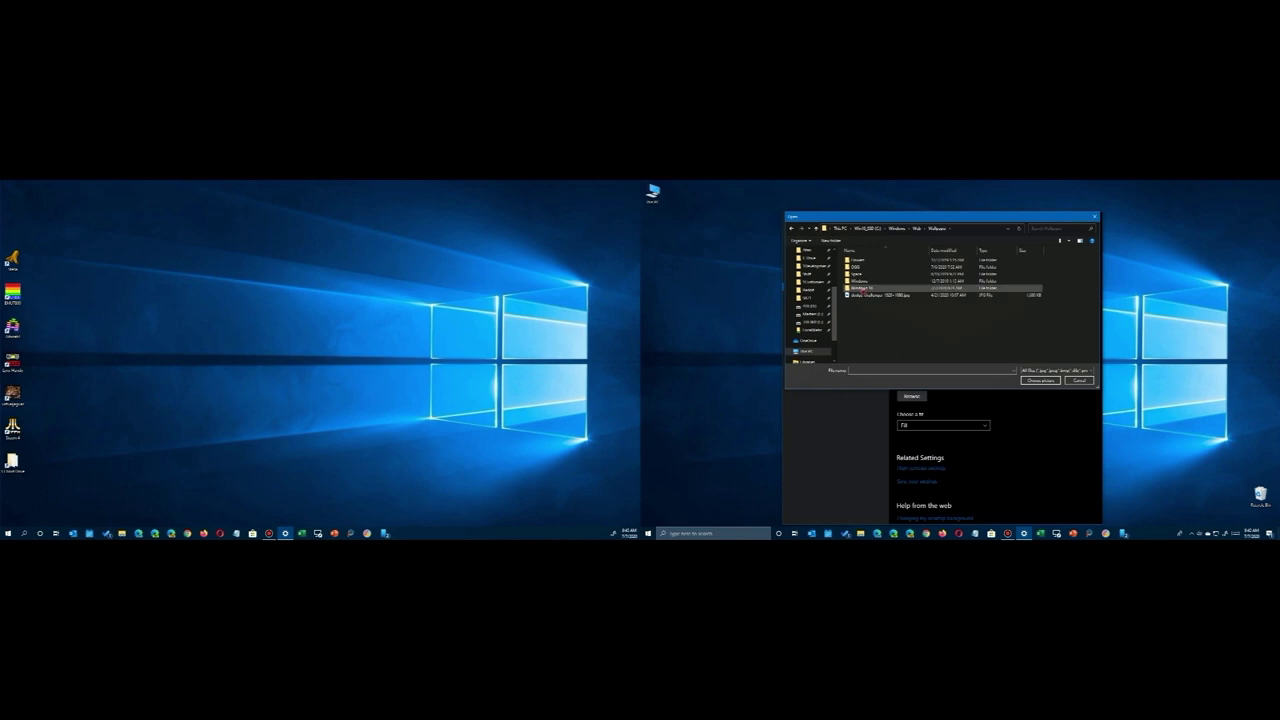
Set the beach picture from the Windows 10 wallpaper folder as background, and assign the blue Windows picture to monitor 2.
double_click(862, 288)
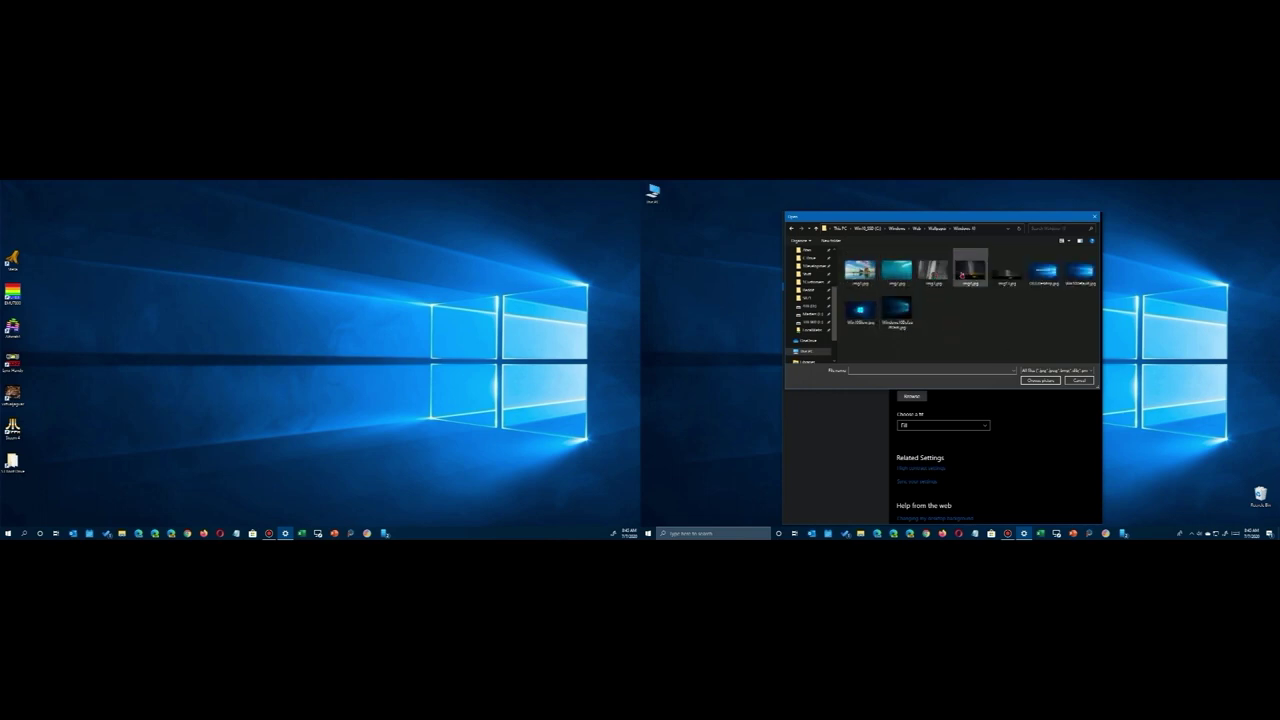
click(860, 268)
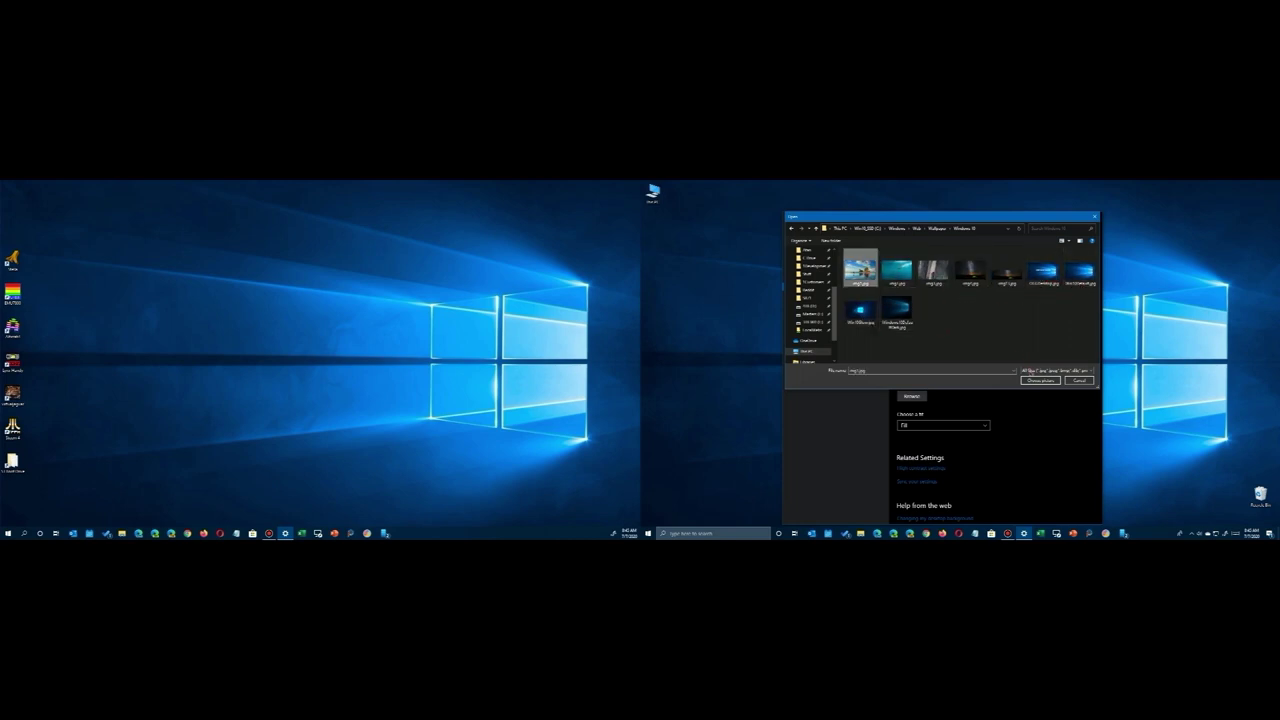
click(1040, 380)
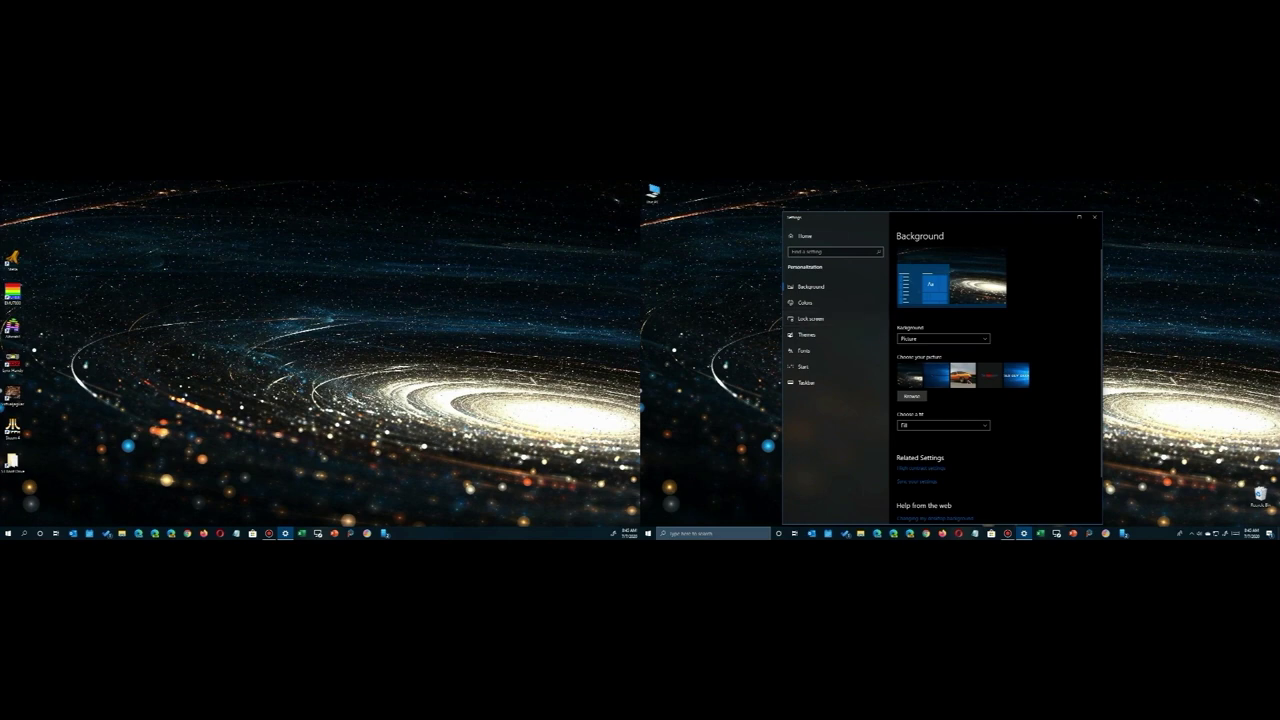
right_click(940, 372)
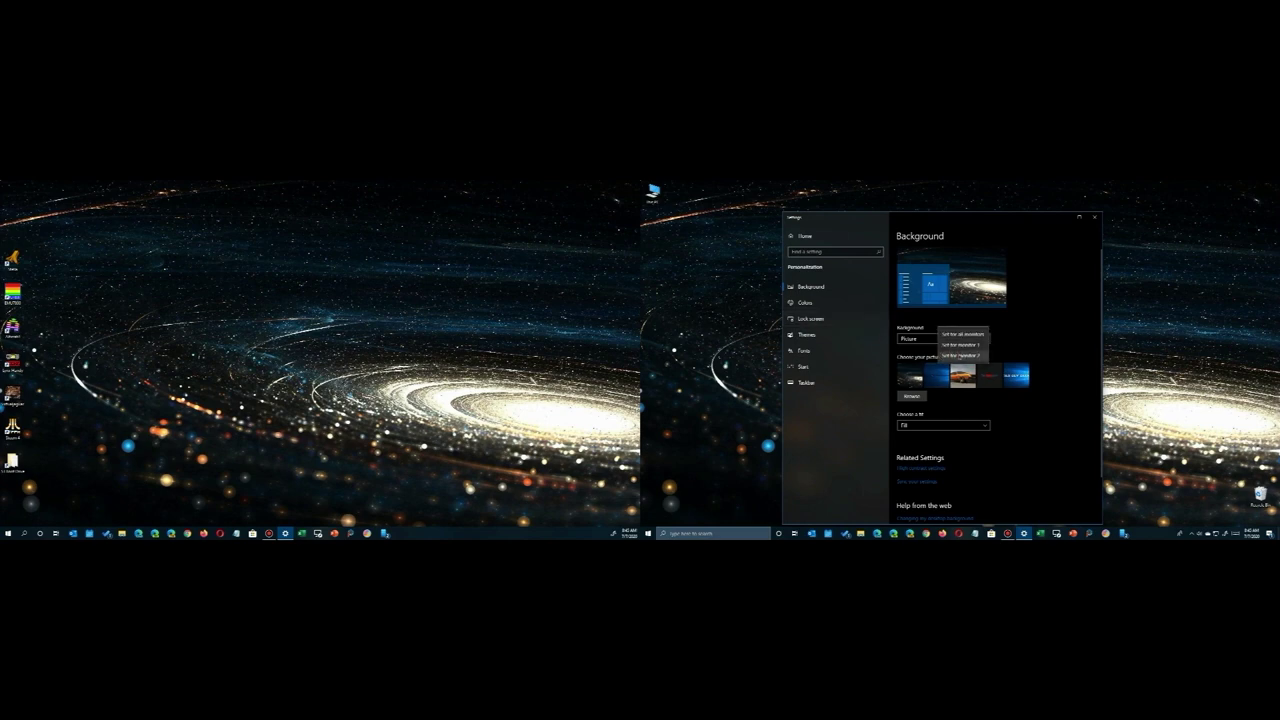
click(960, 355)
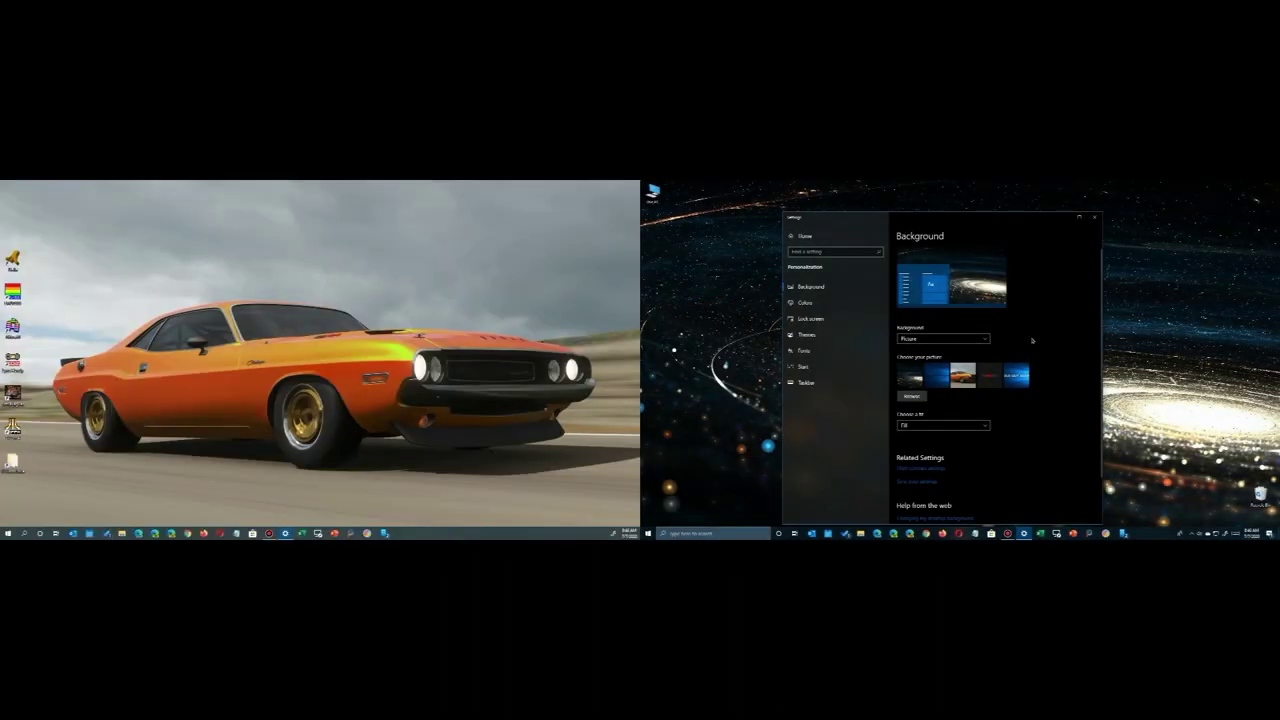
Switch the desktop background type from a single picture to Slideshow.
click(940, 339)
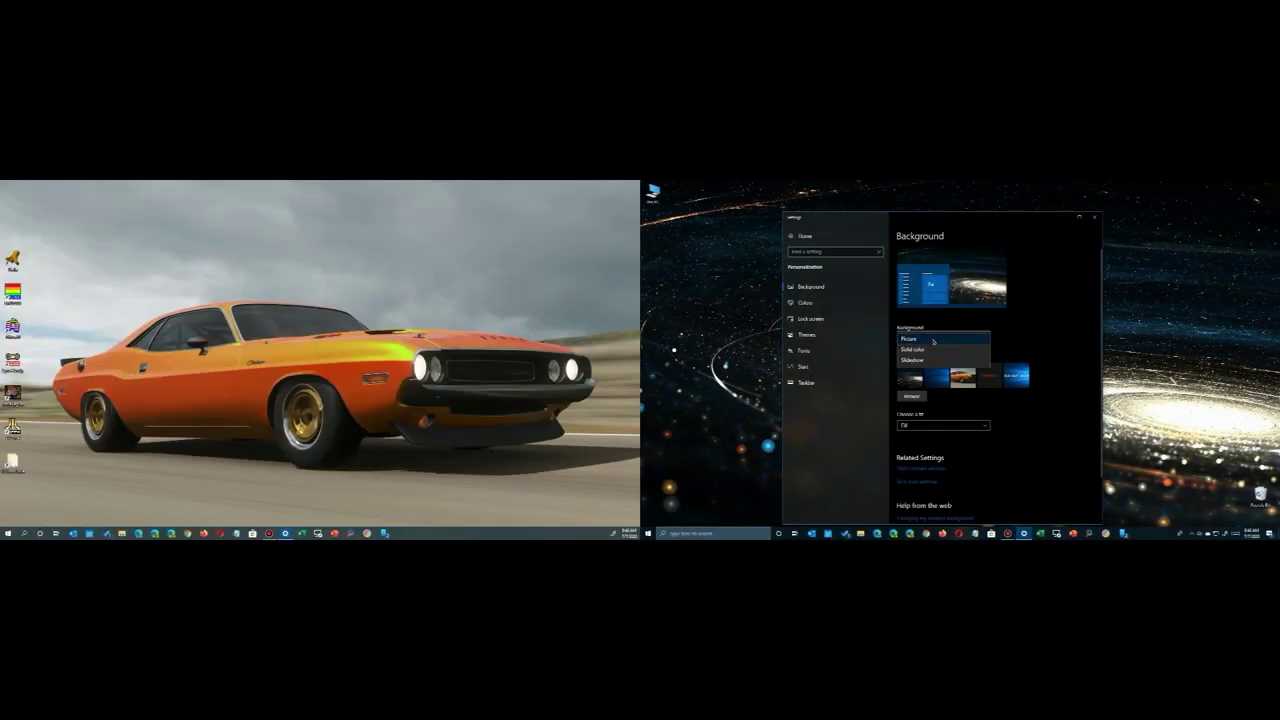
click(917, 360)
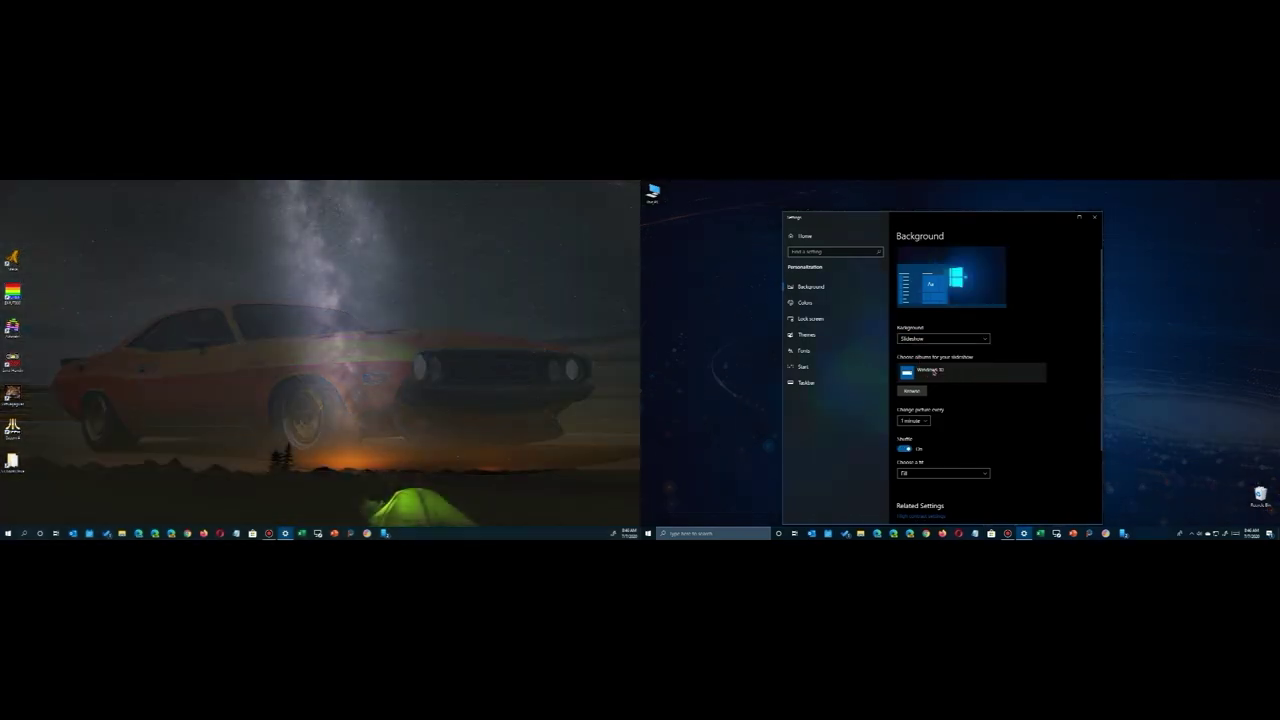
key(super+Right)
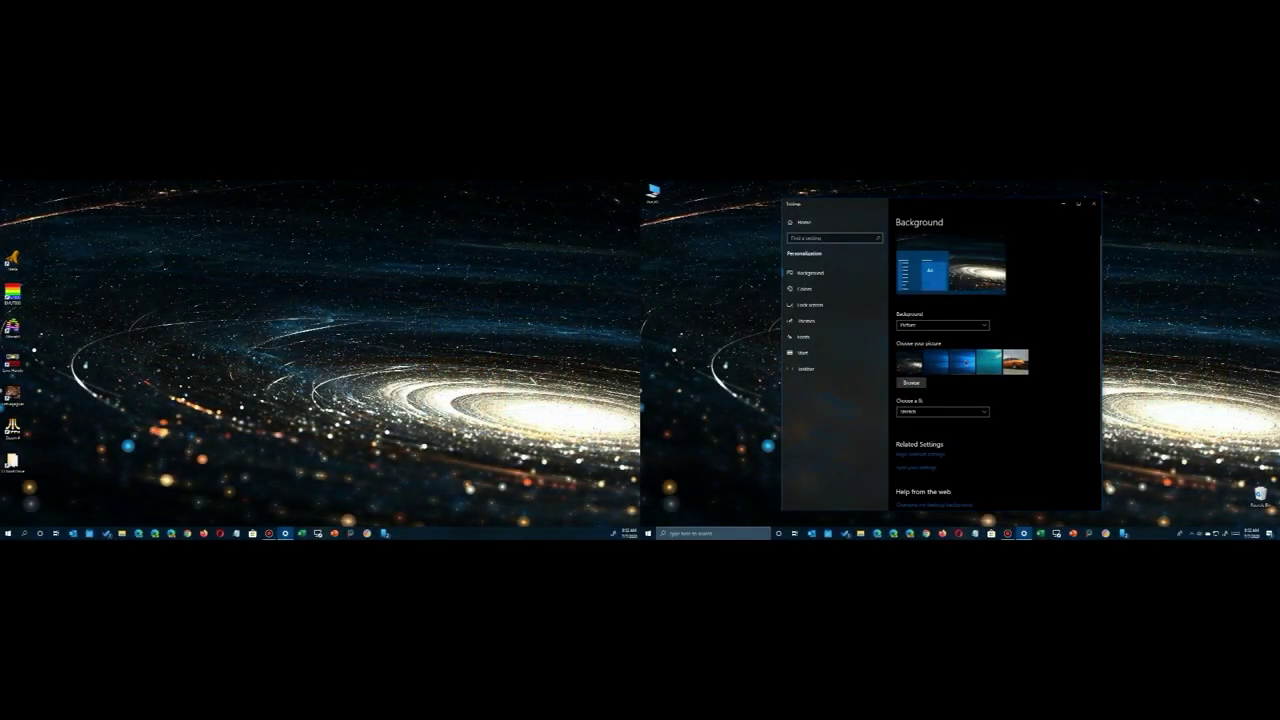
Set the galaxy background picture's fit to Span so it stretches across both monitors.
click(944, 411)
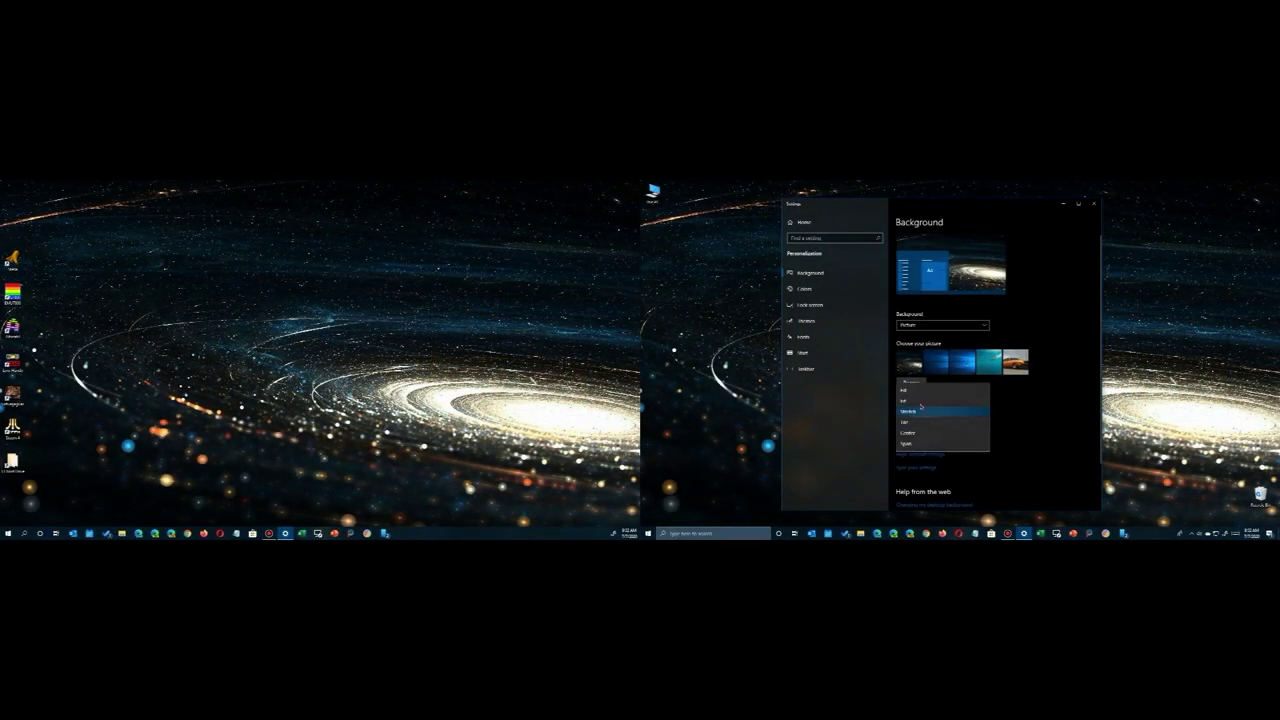
click(935, 410)
click(931, 408)
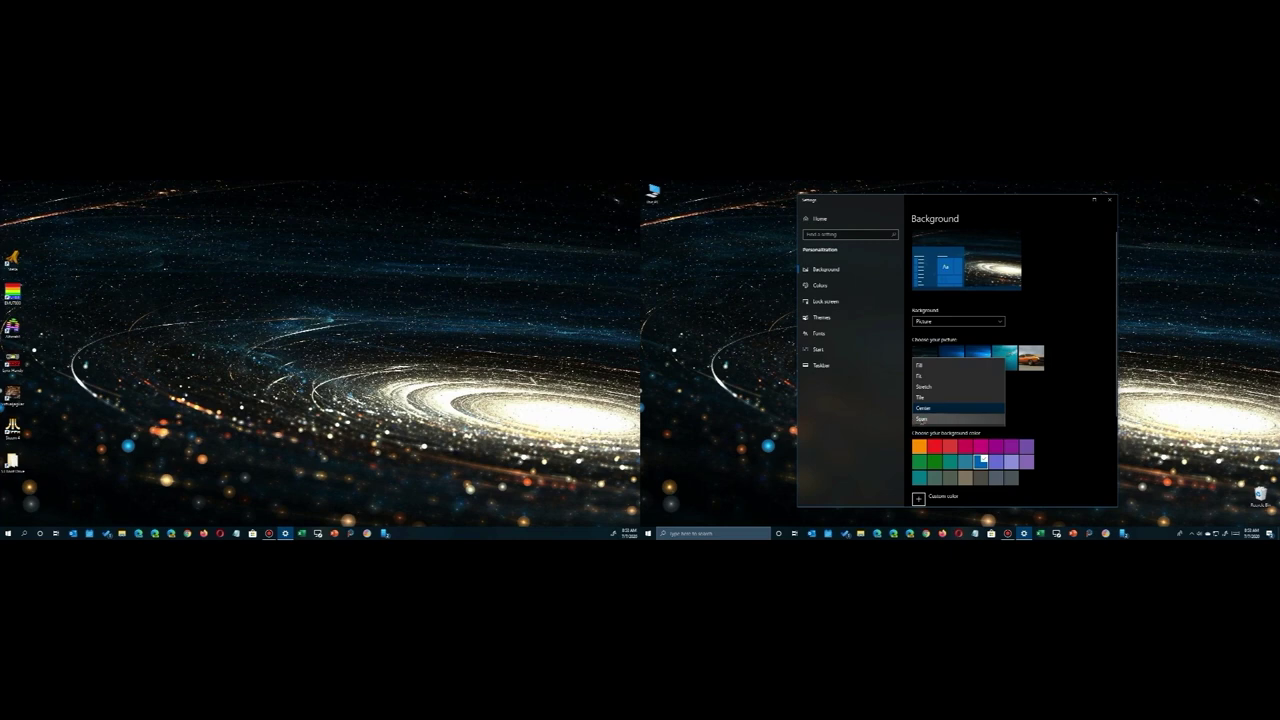
click(931, 419)
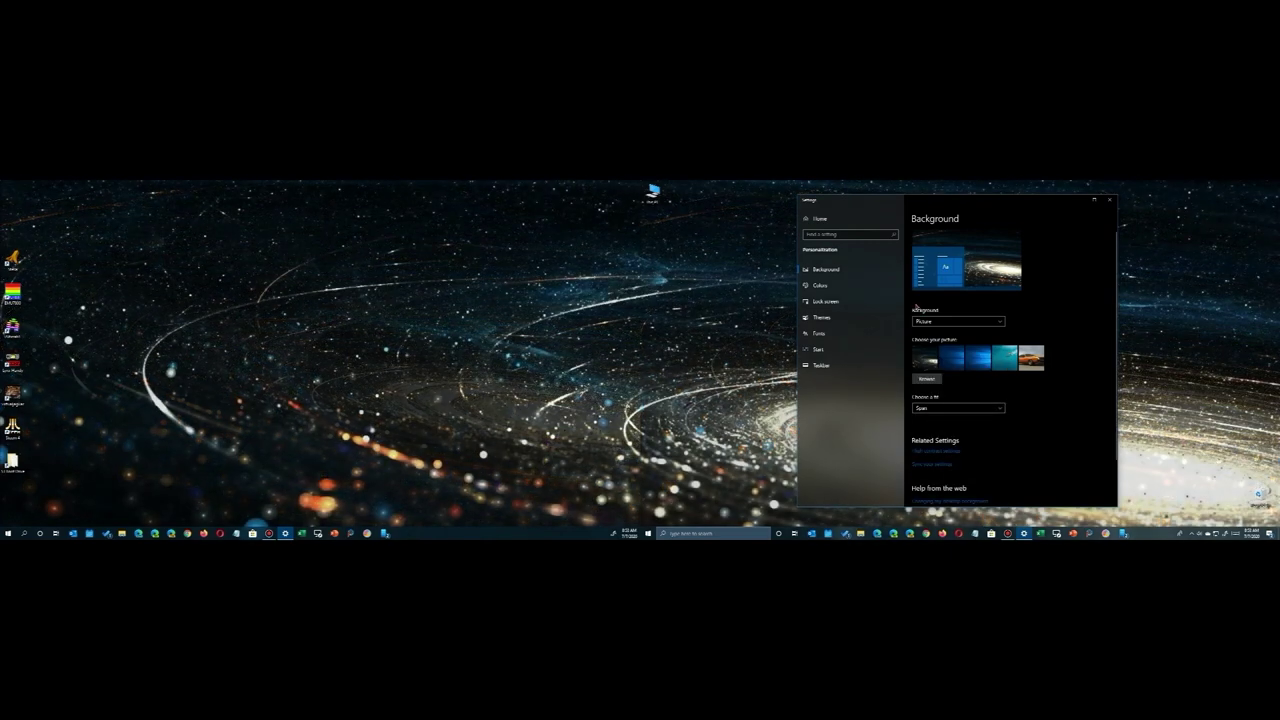
mouse_move(1063, 205)
mouse_down()
mouse_move(899, 489)
mouse_move(990, 496)
mouse_move(1014, 430)
mouse_move(1028, 472)
mouse_move(1048, 216)
mouse_up()
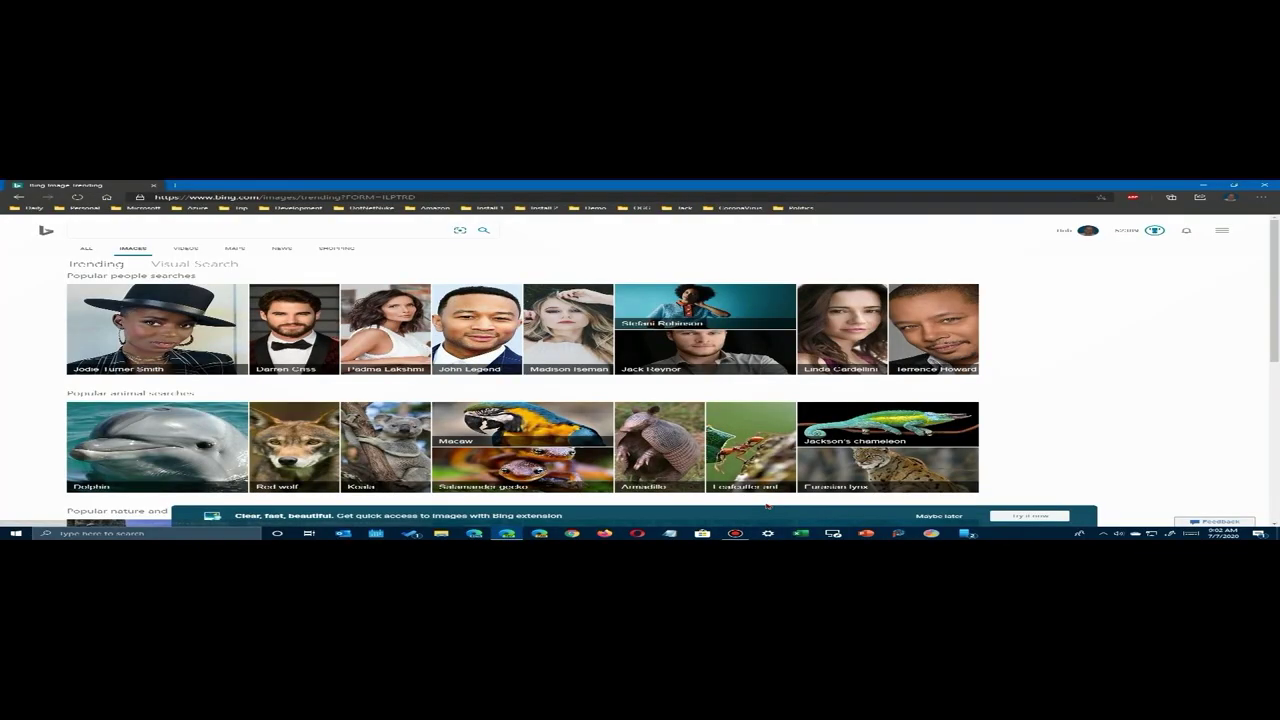
Search Bing Images for "4k wallpapers" using the suggested query.
click(163, 232)
text(4k)
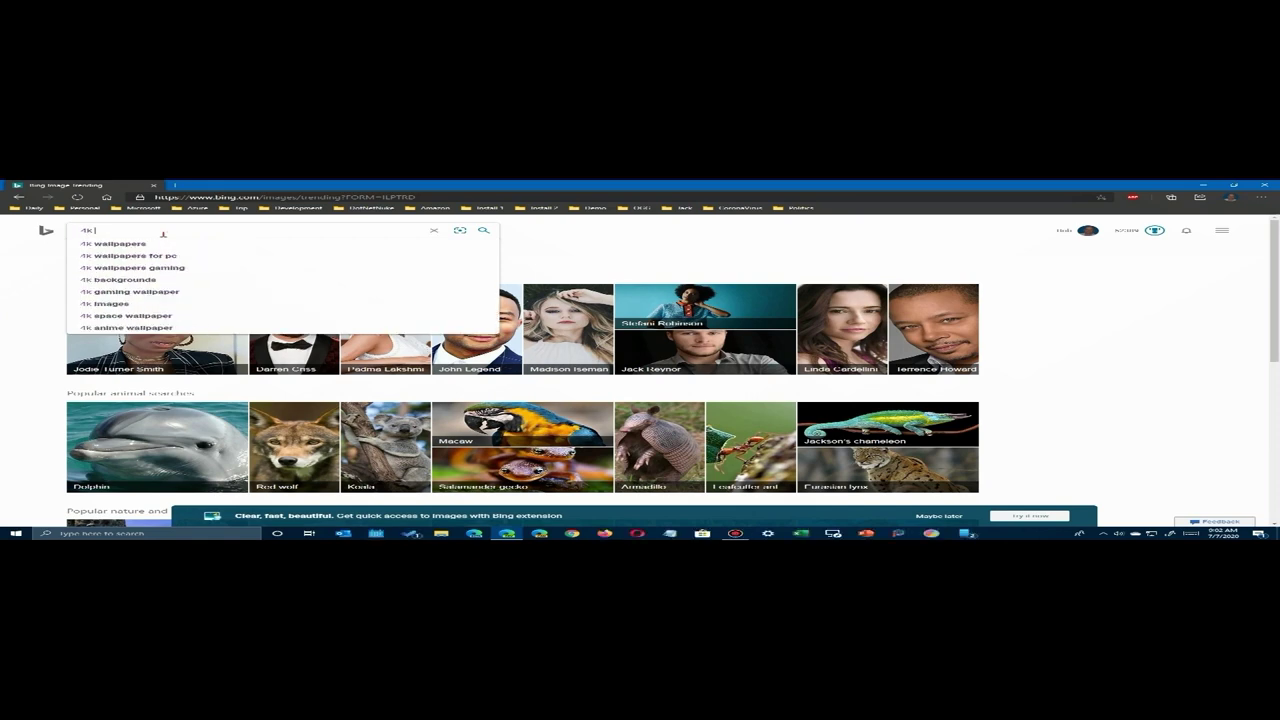
key(Down)
key(Down)
key(Up)
key(Return)
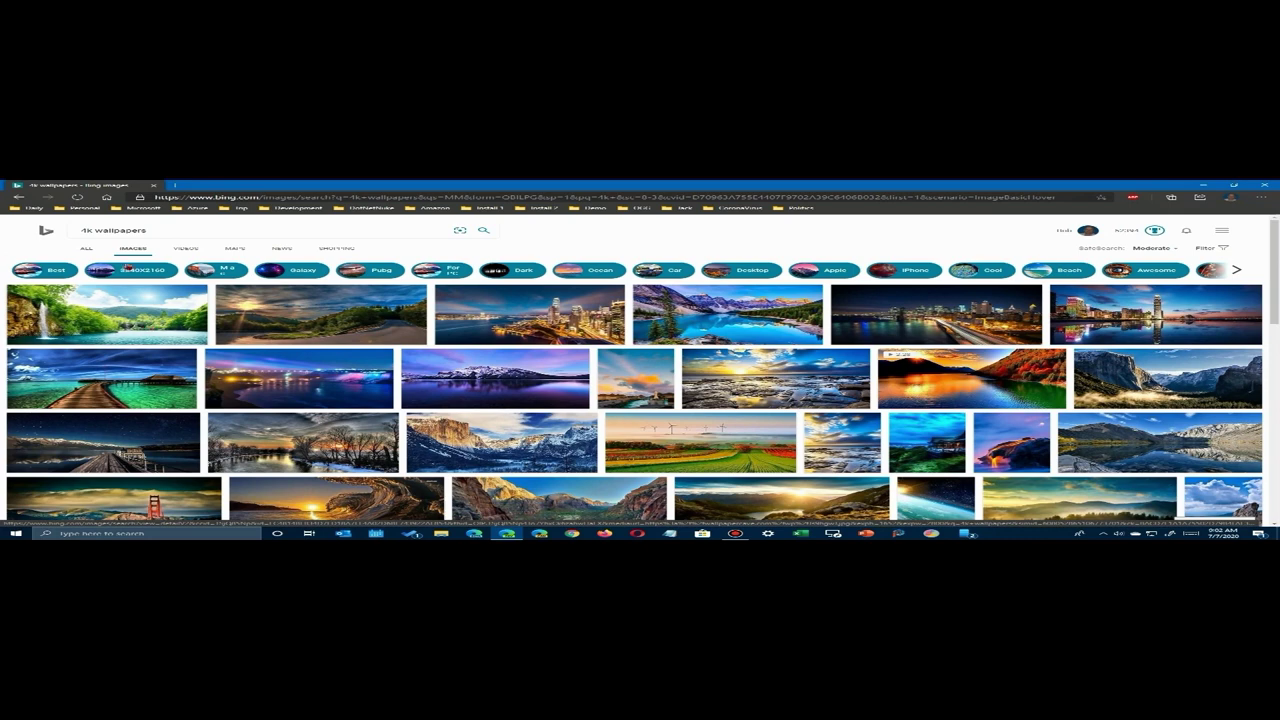
Refine the image search to "4k wallpapers dual monitor".
click(171, 229)
text(dual)
click(145, 243)
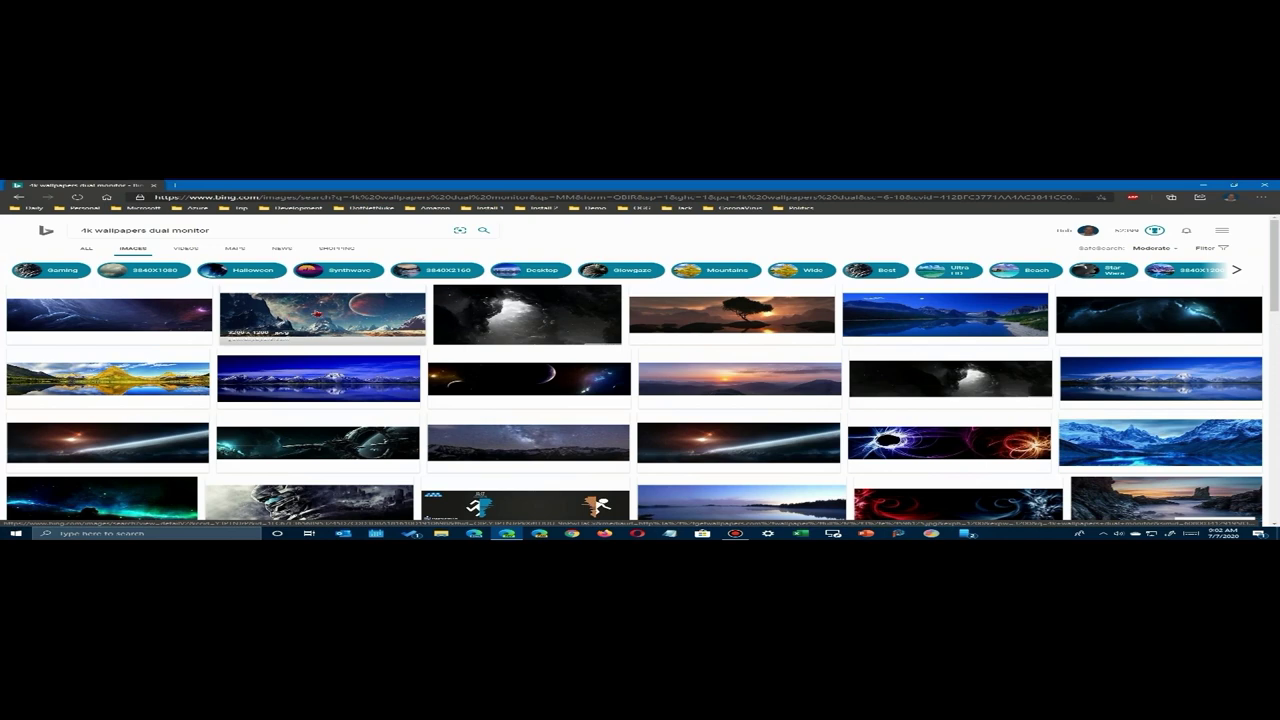
Open the snowy mountains and red planet wallpaper at full size, save the image, and close its tab.
click(322, 316)
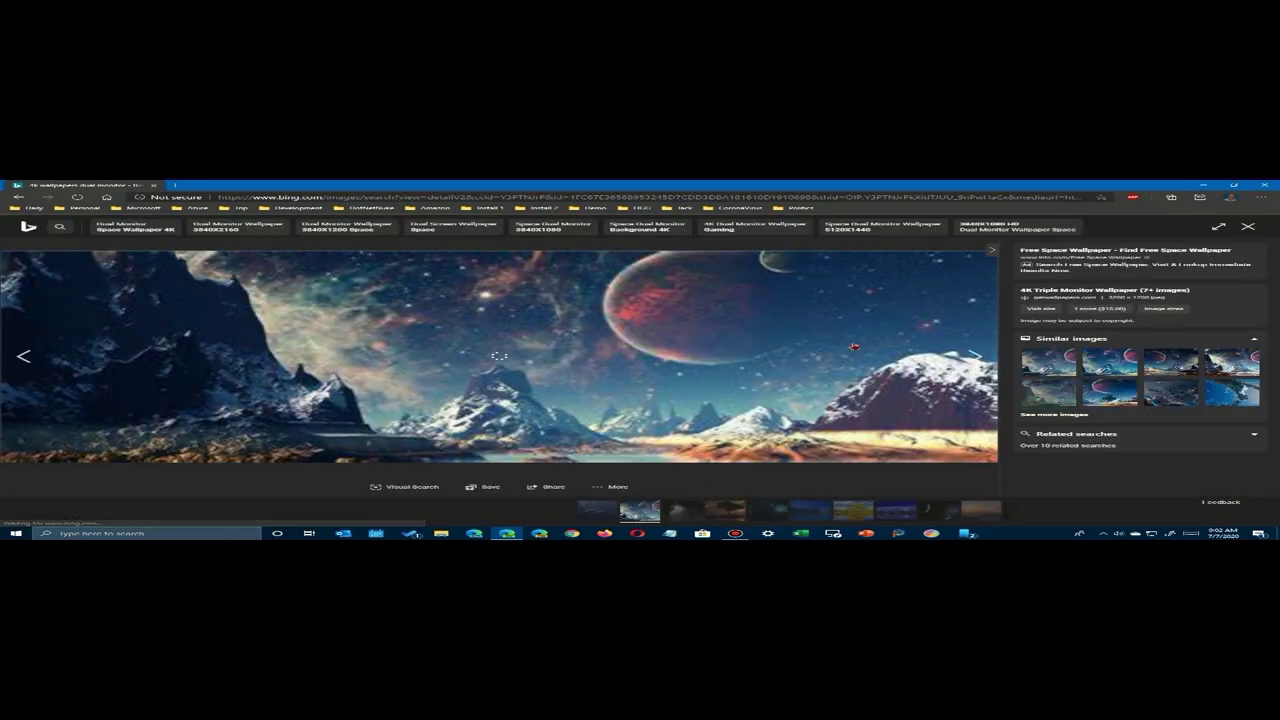
click(667, 390)
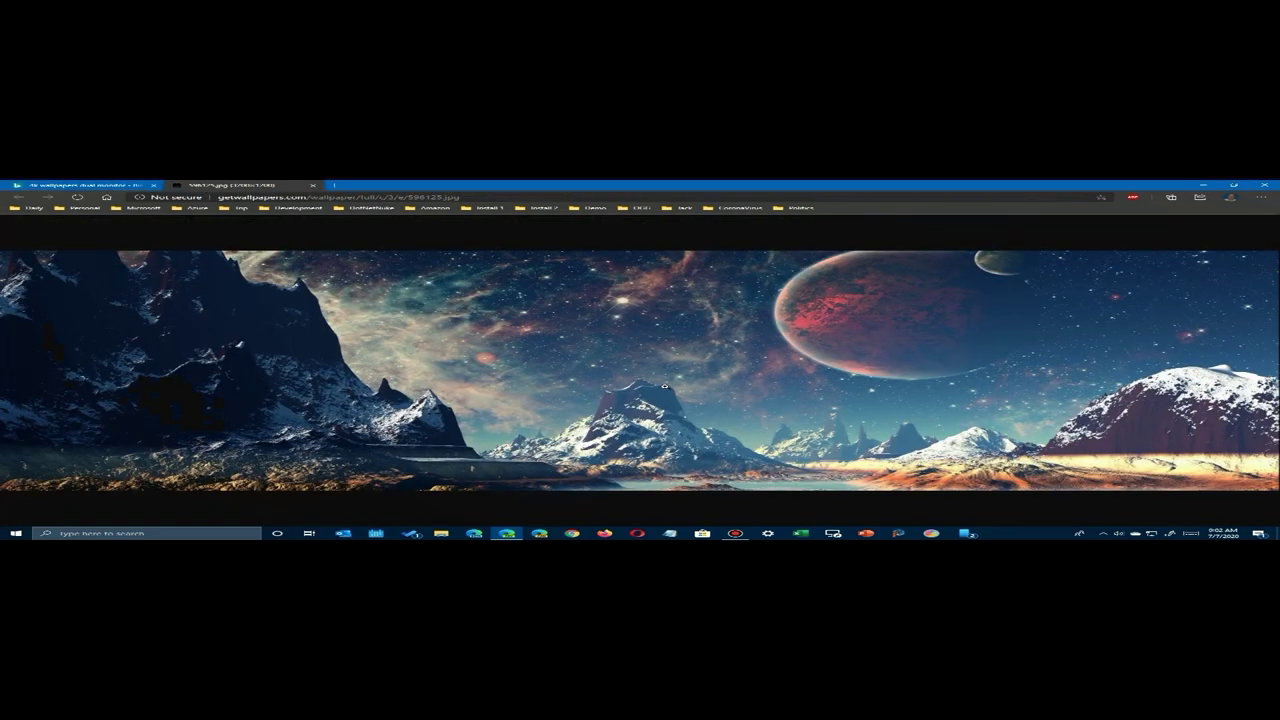
right_click(665, 386)
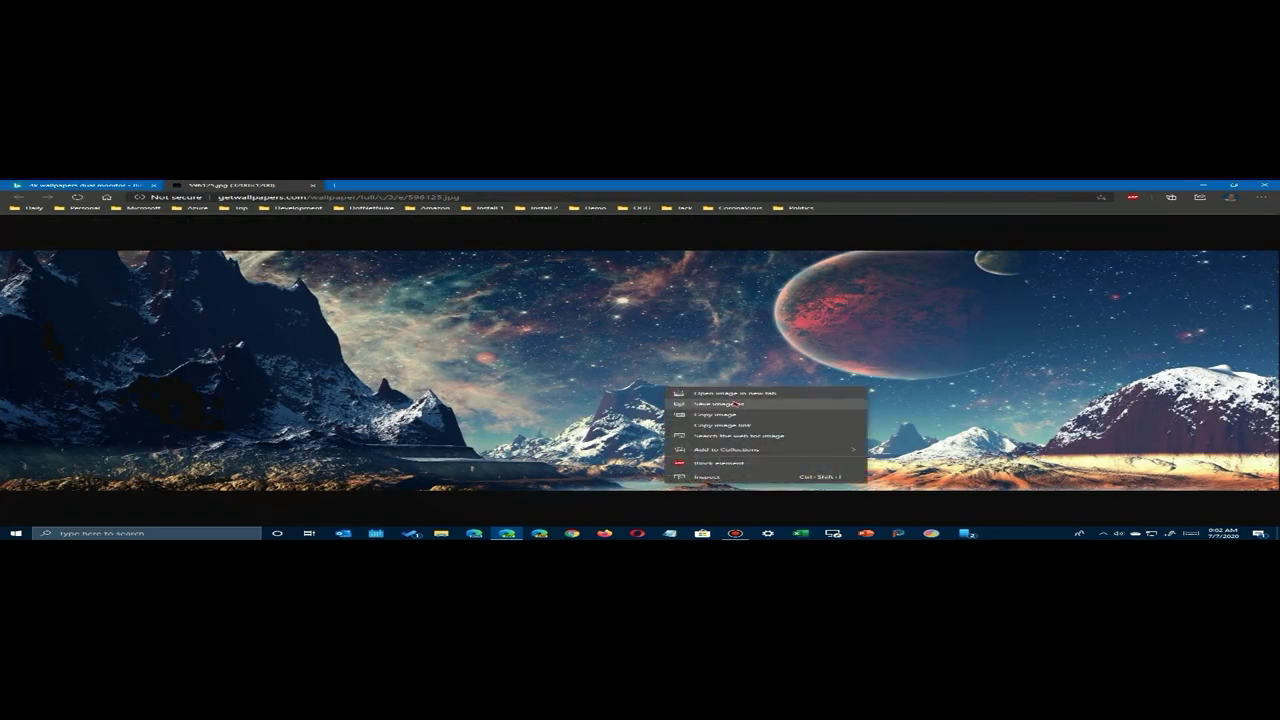
click(700, 405)
key(ctrl+w)
Preview the neighbouring dark nebula wallpaper, go back to the planet image, and return to the search results.
click(968, 348)
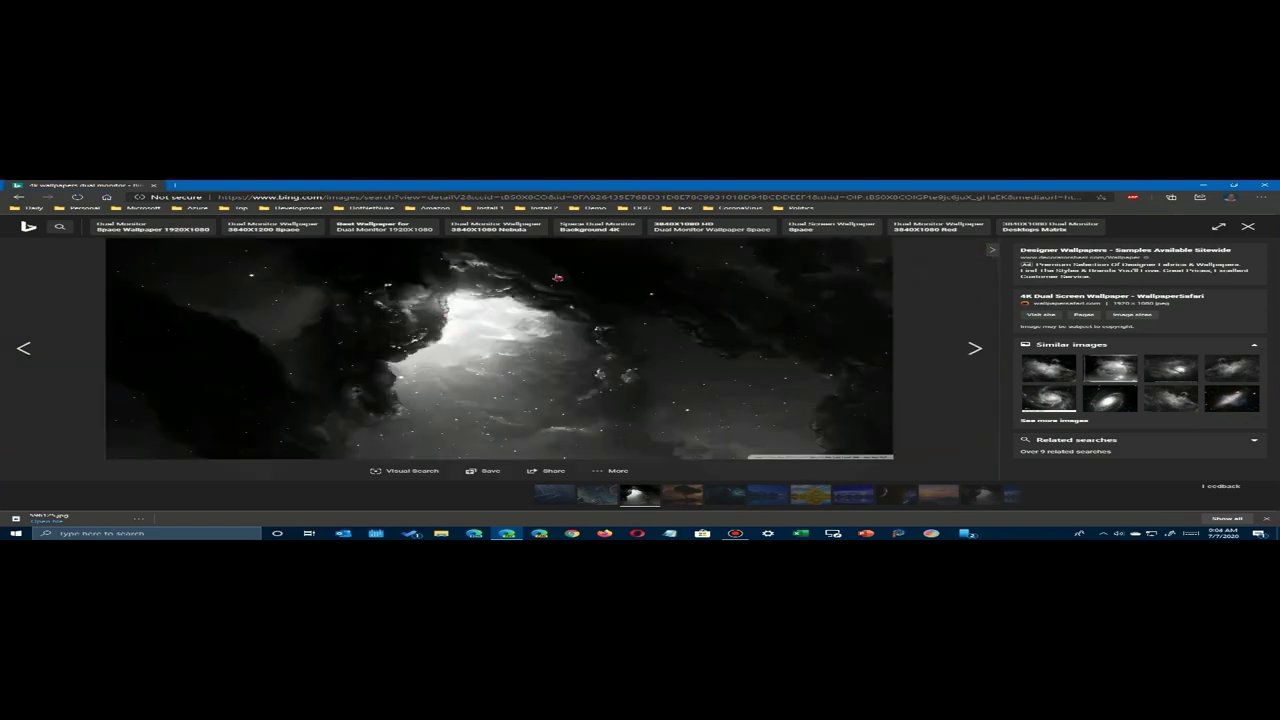
click(30, 347)
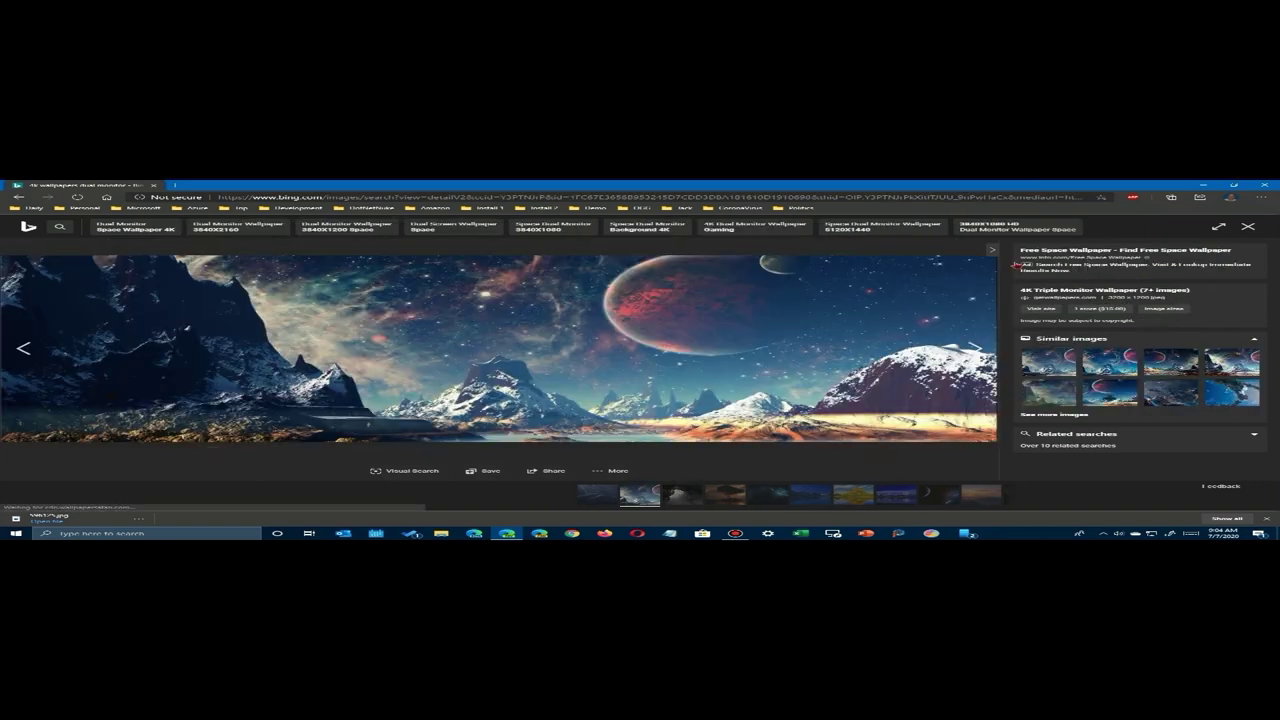
click(1241, 233)
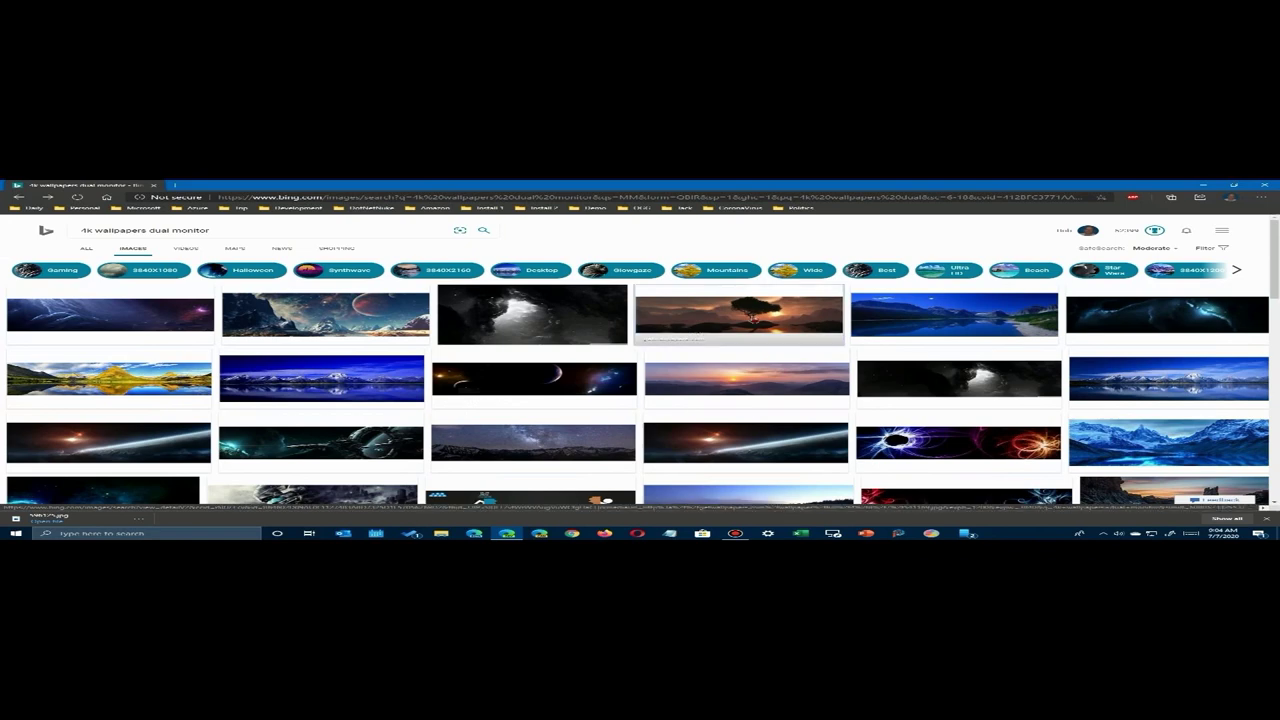
Save the full-size sunset tree wallpaper to the DualMonitorSlideShow folder and return to the search results.
click(750, 320)
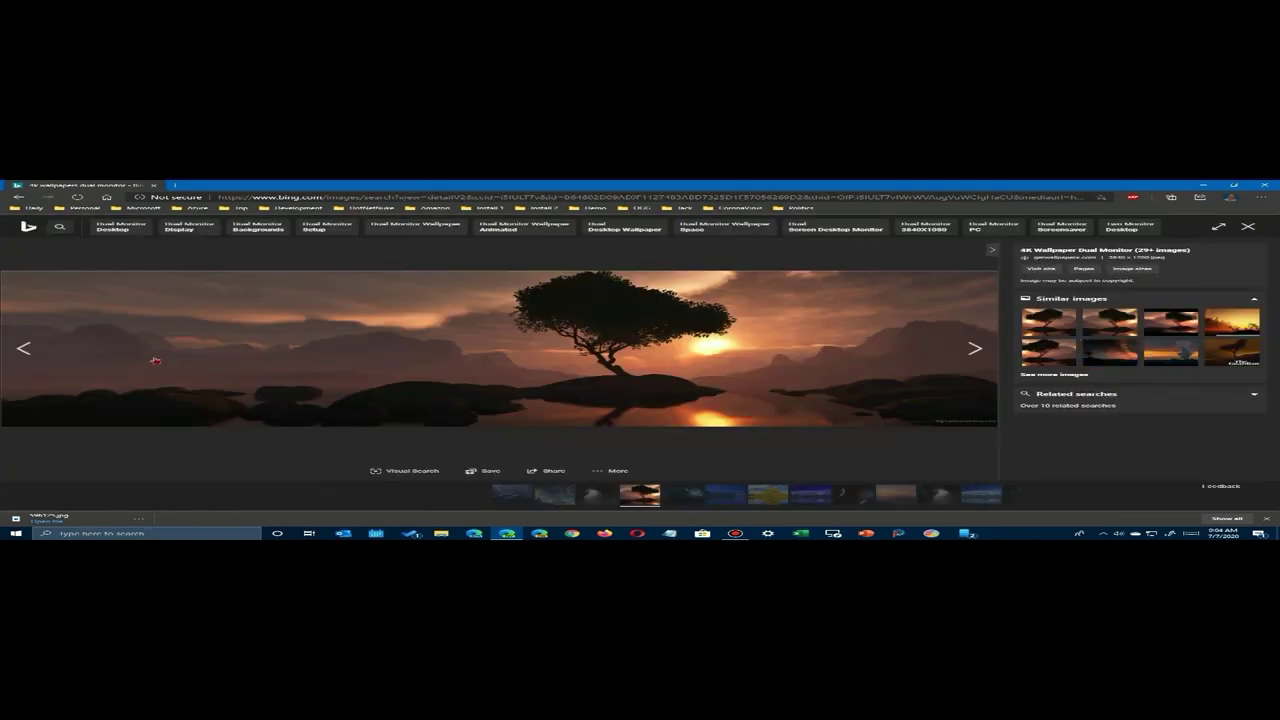
click(763, 325)
right_click(730, 333)
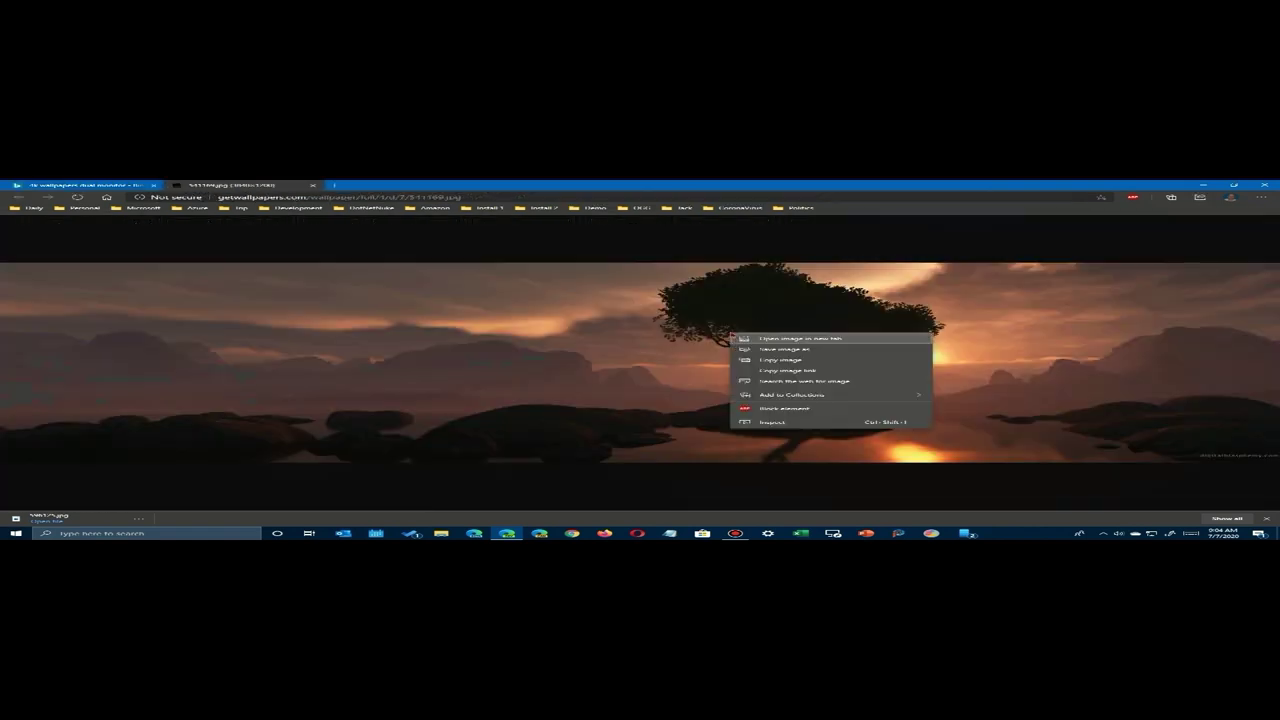
click(783, 350)
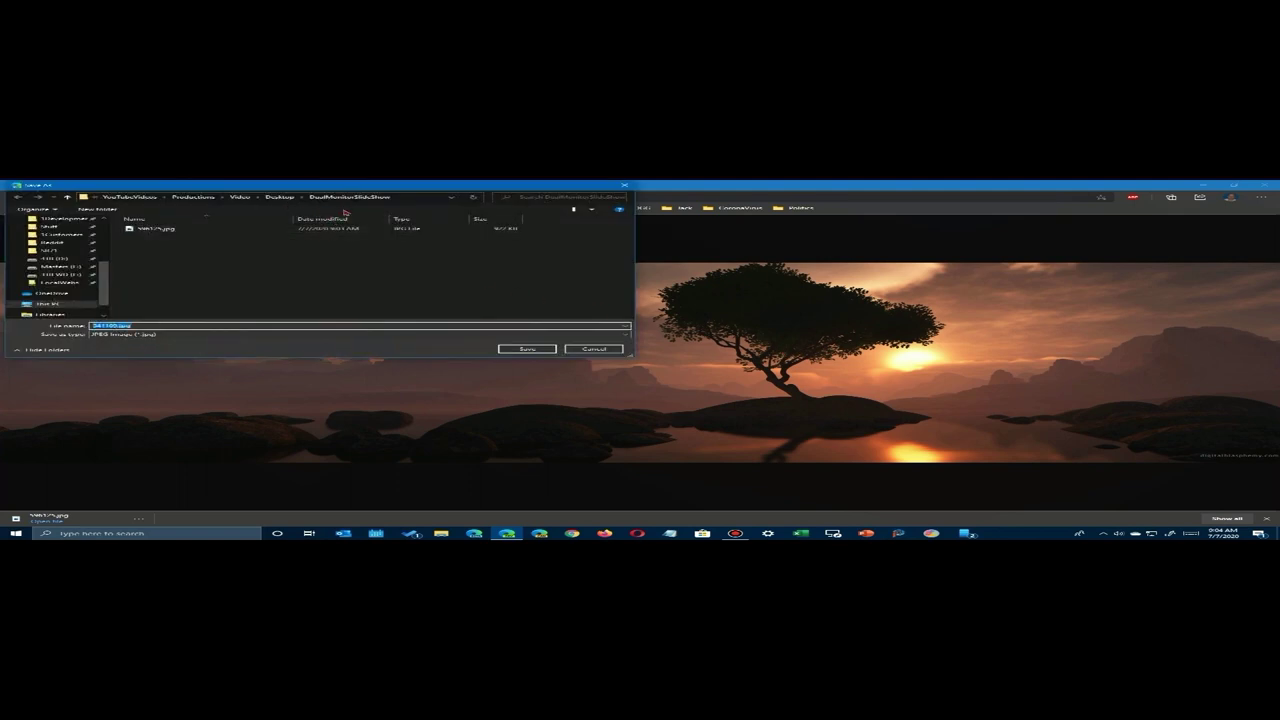
click(526, 348)
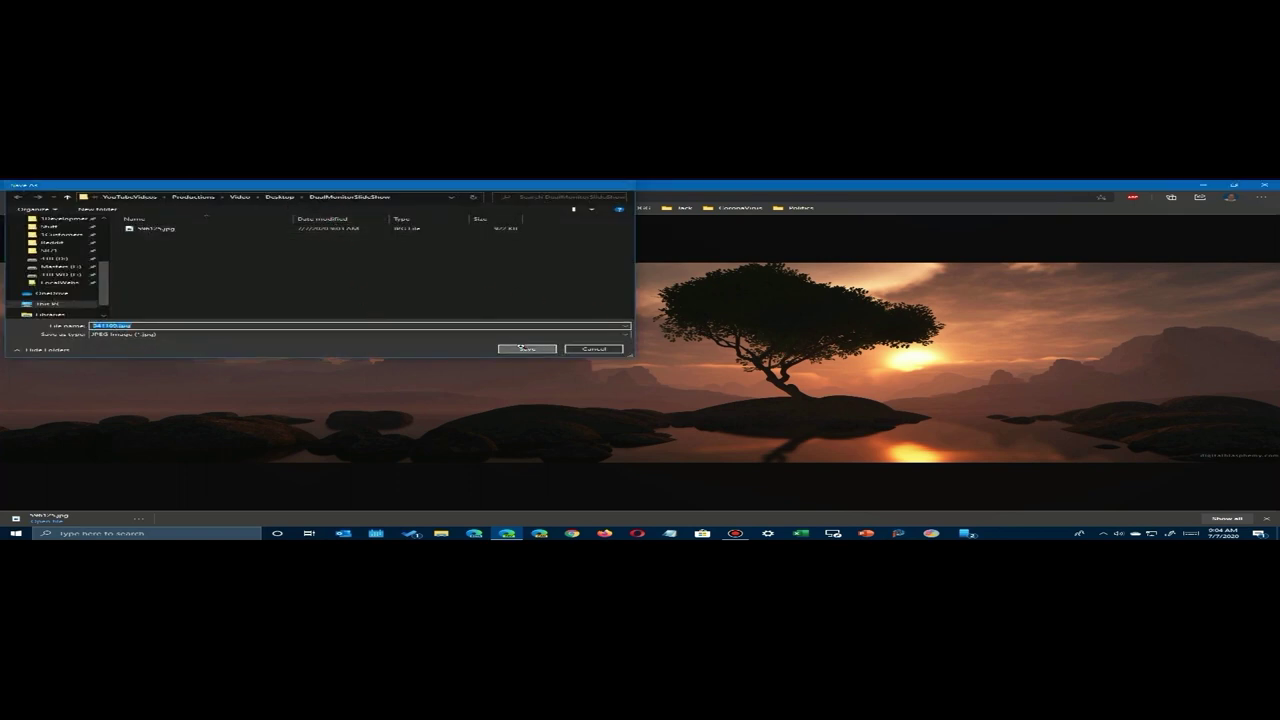
click(313, 185)
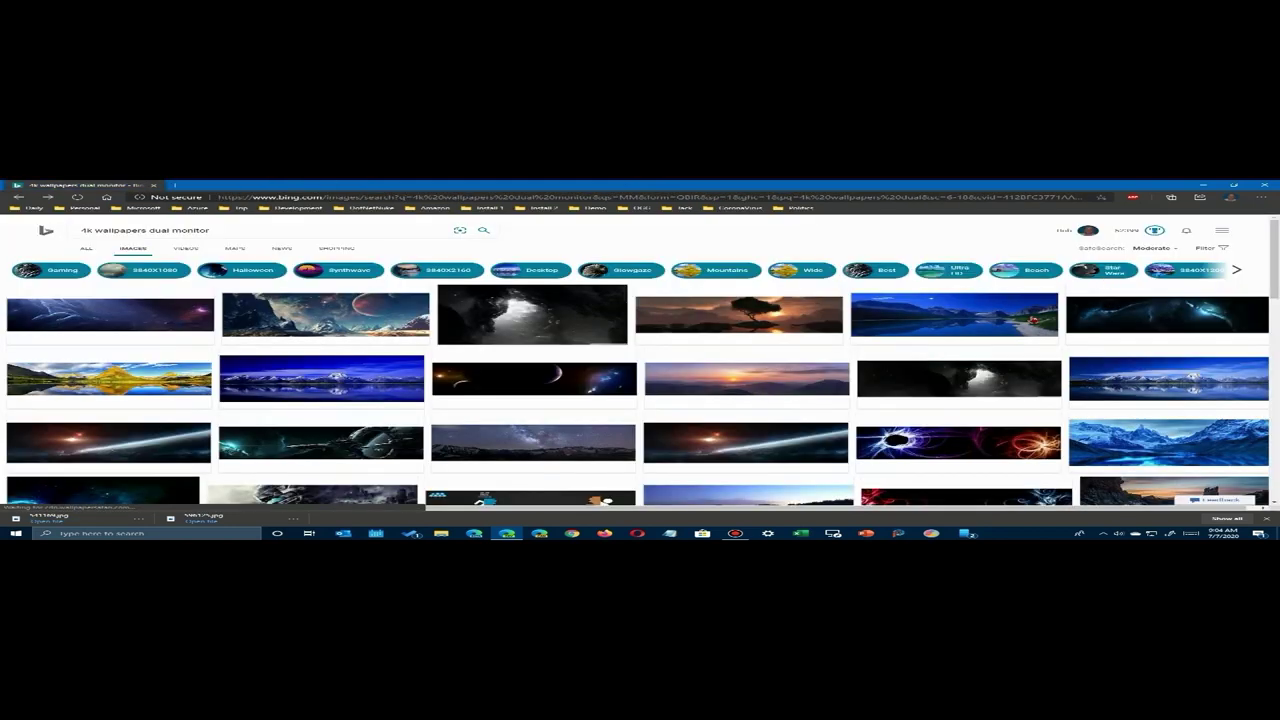
click(1248, 227)
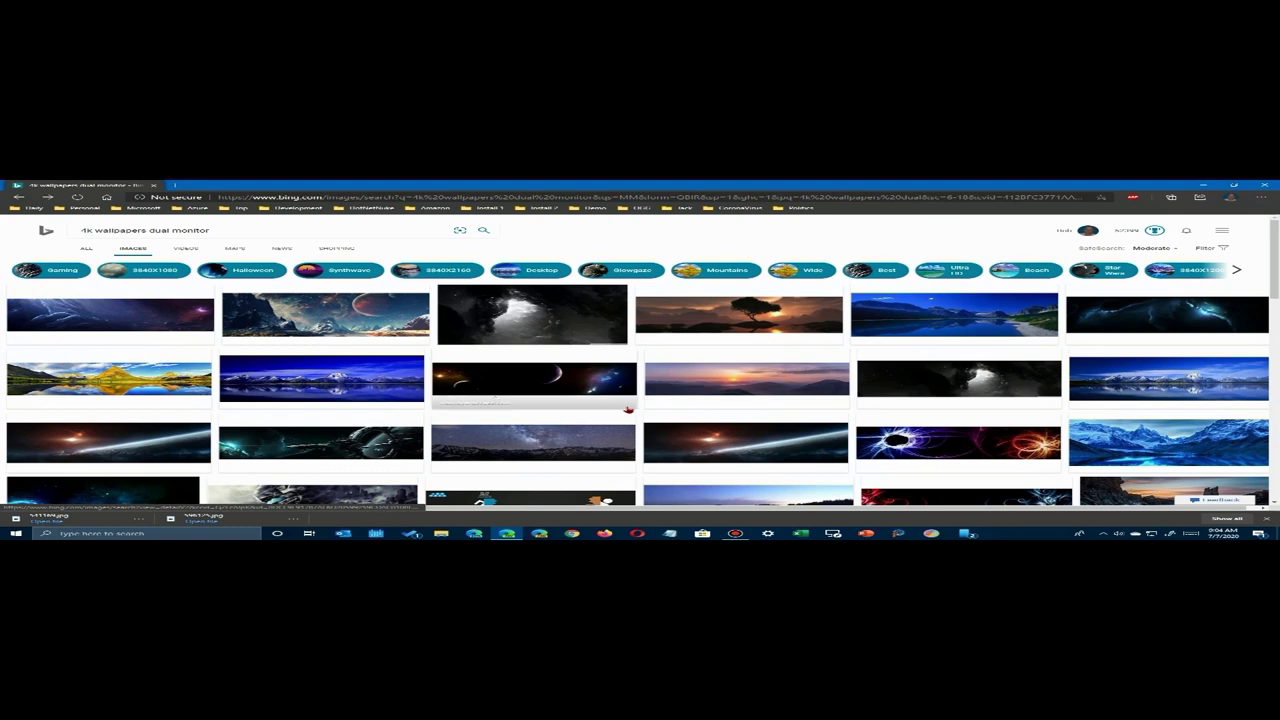
Save the full-size blue and orange energy wallpaper to the DualMonitorSlideShow folder and return to the search results.
click(984, 448)
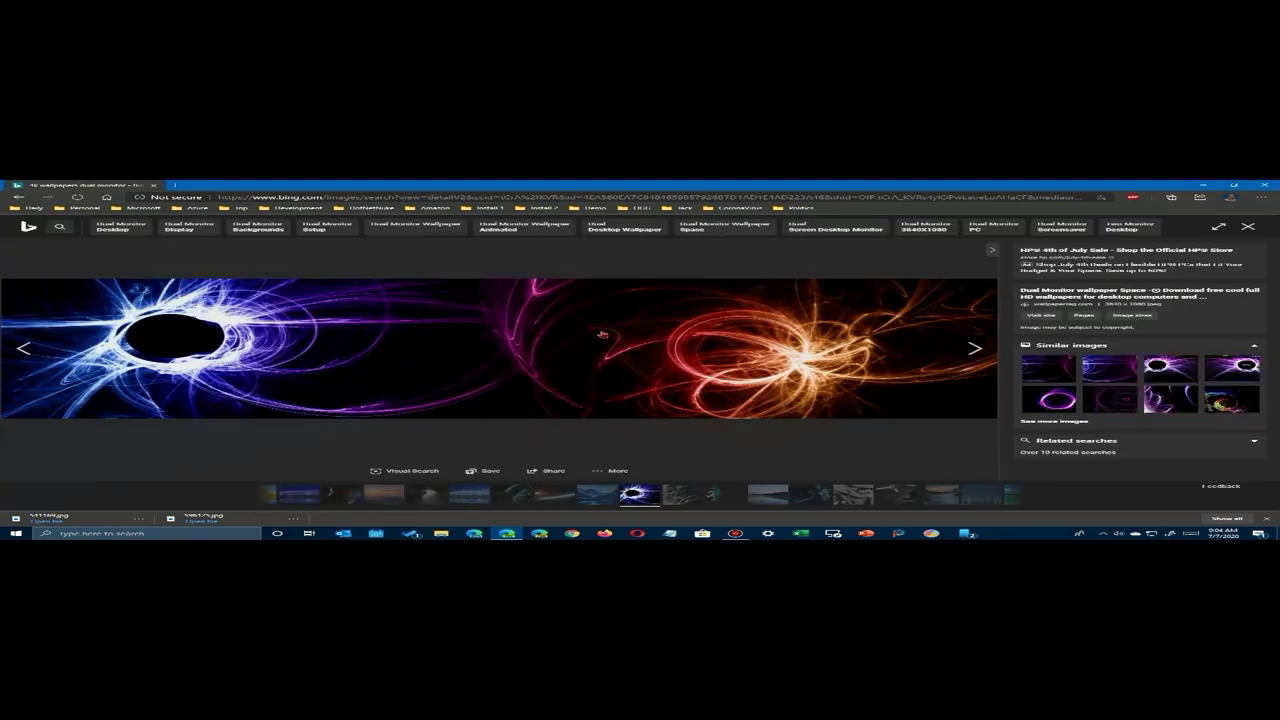
right_click(602, 334)
click(615, 347)
right_click(557, 330)
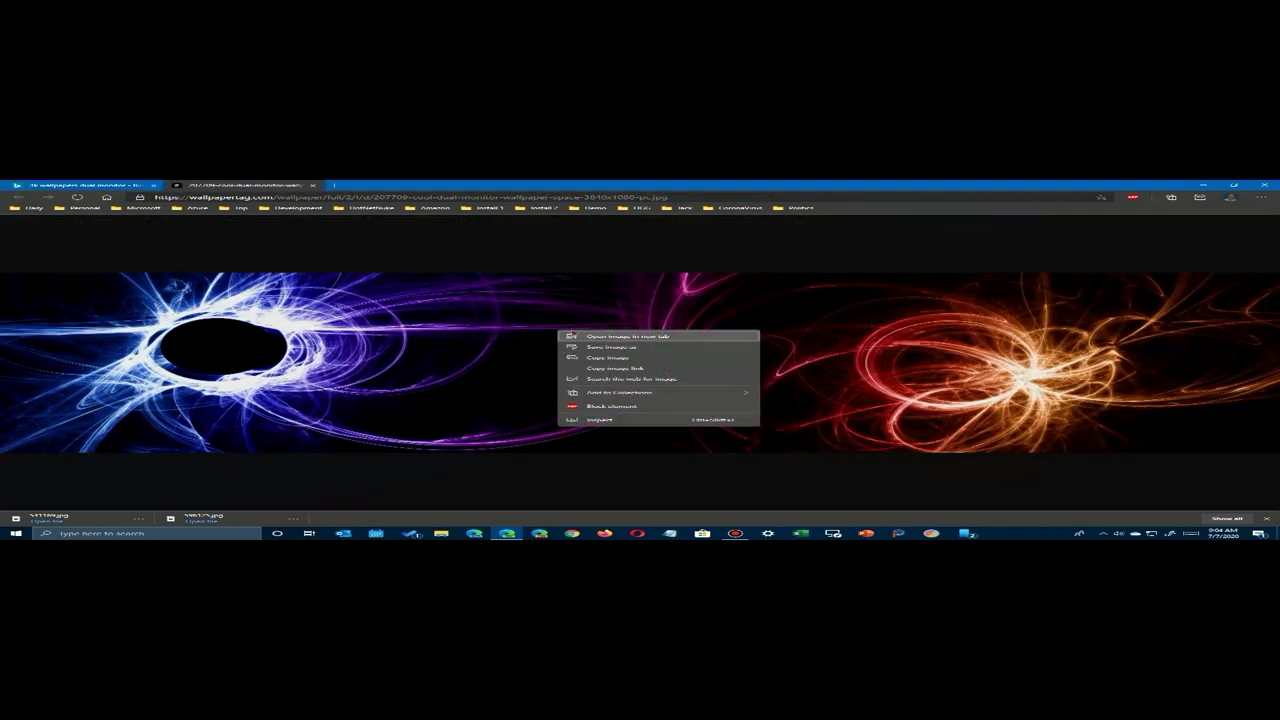
click(611, 346)
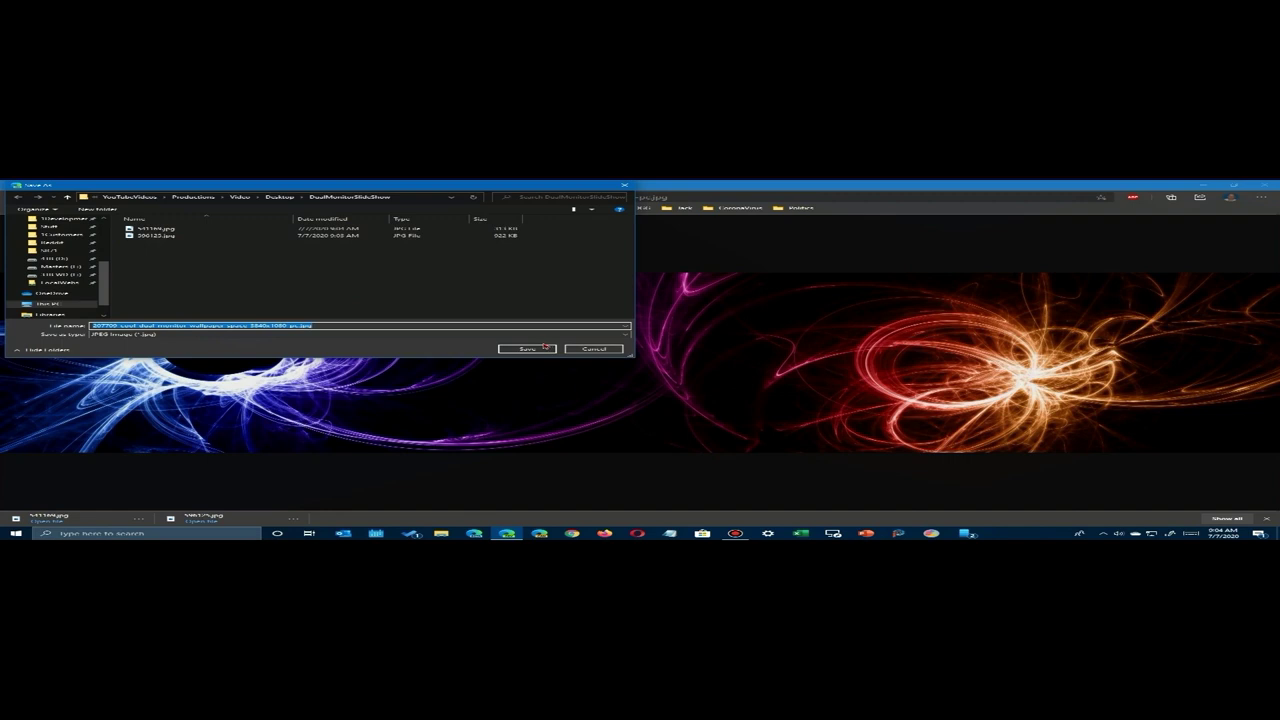
click(545, 347)
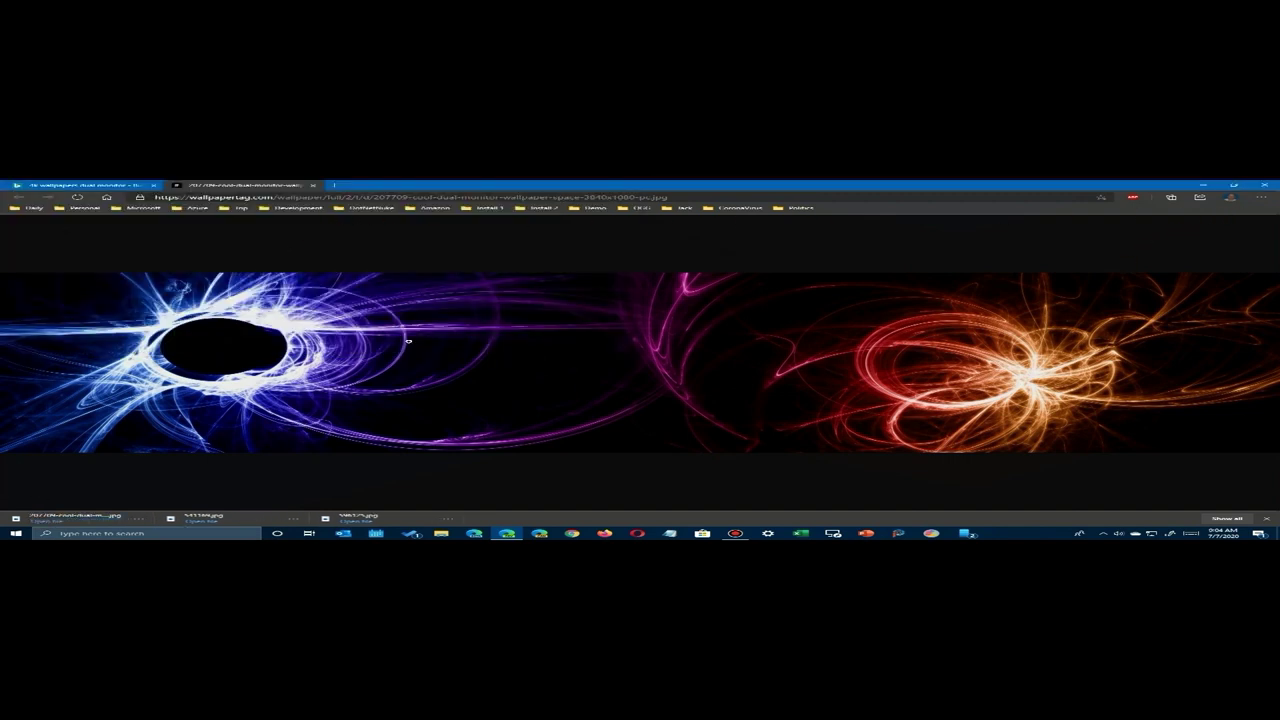
click(312, 186)
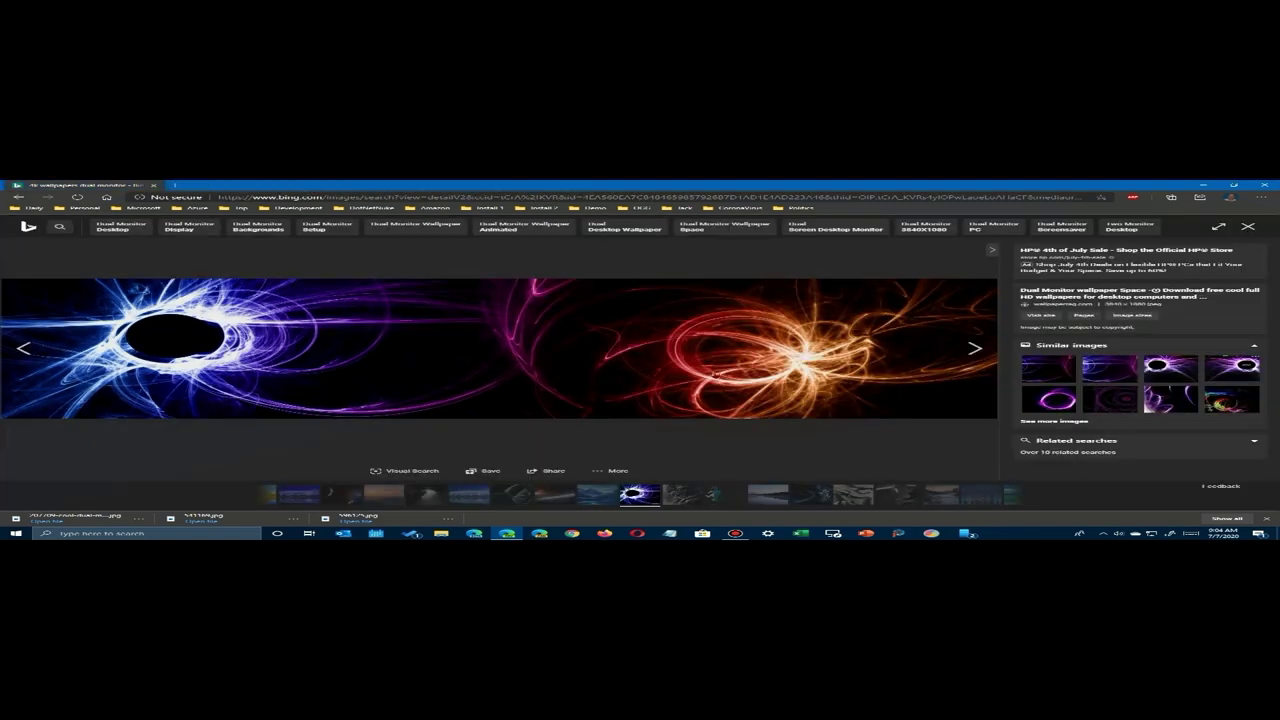
click(1248, 226)
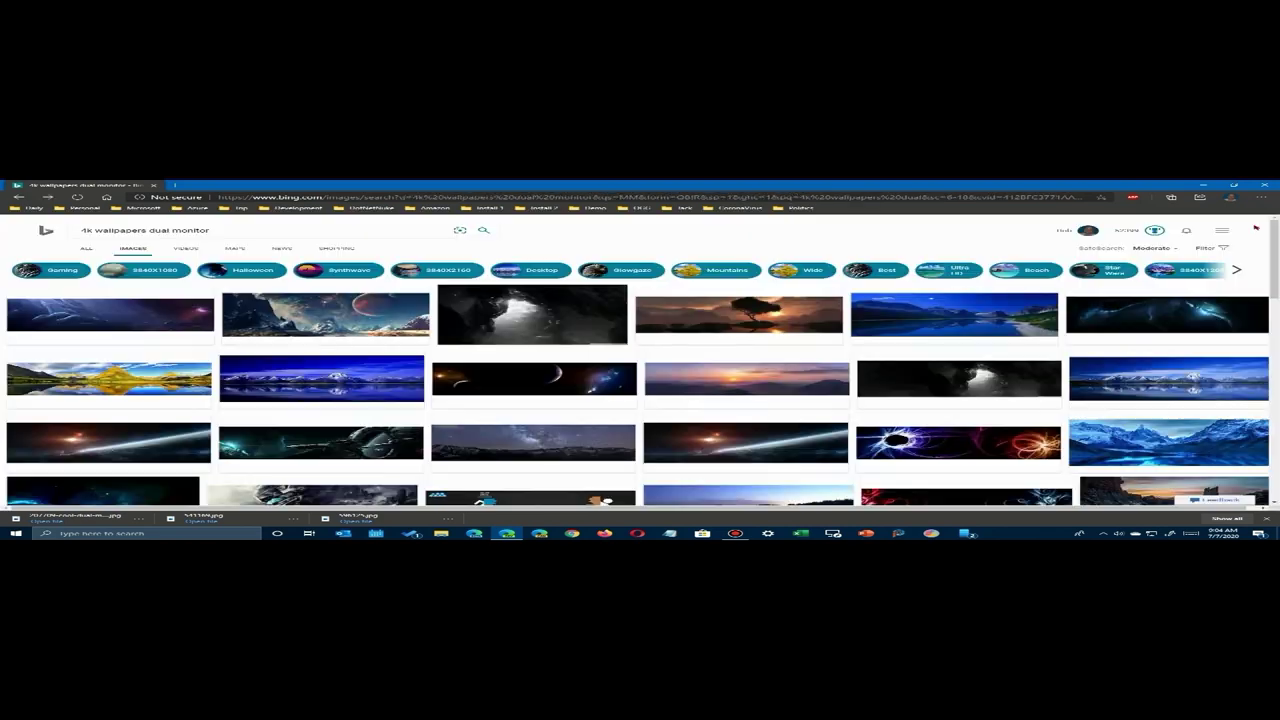
Preview the yellow mountain lake reflection wallpaper and open its full-size image.
click(110, 378)
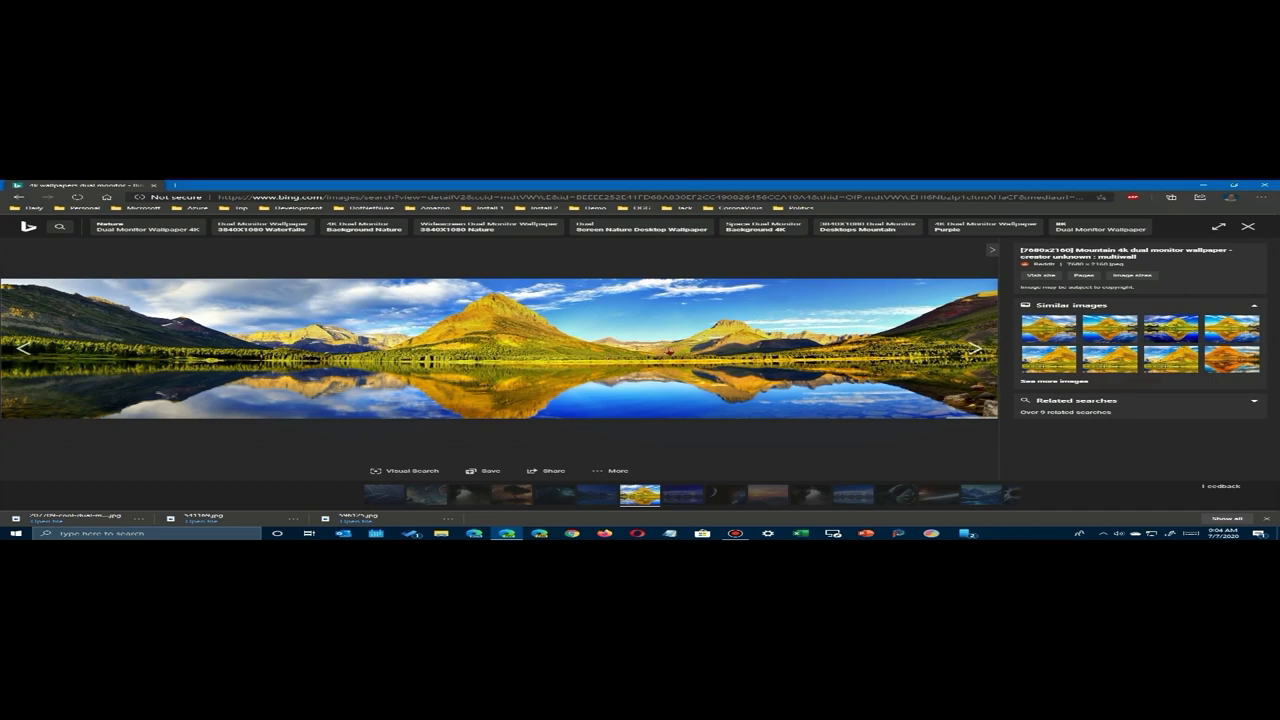
right_click(730, 337)
click(775, 353)
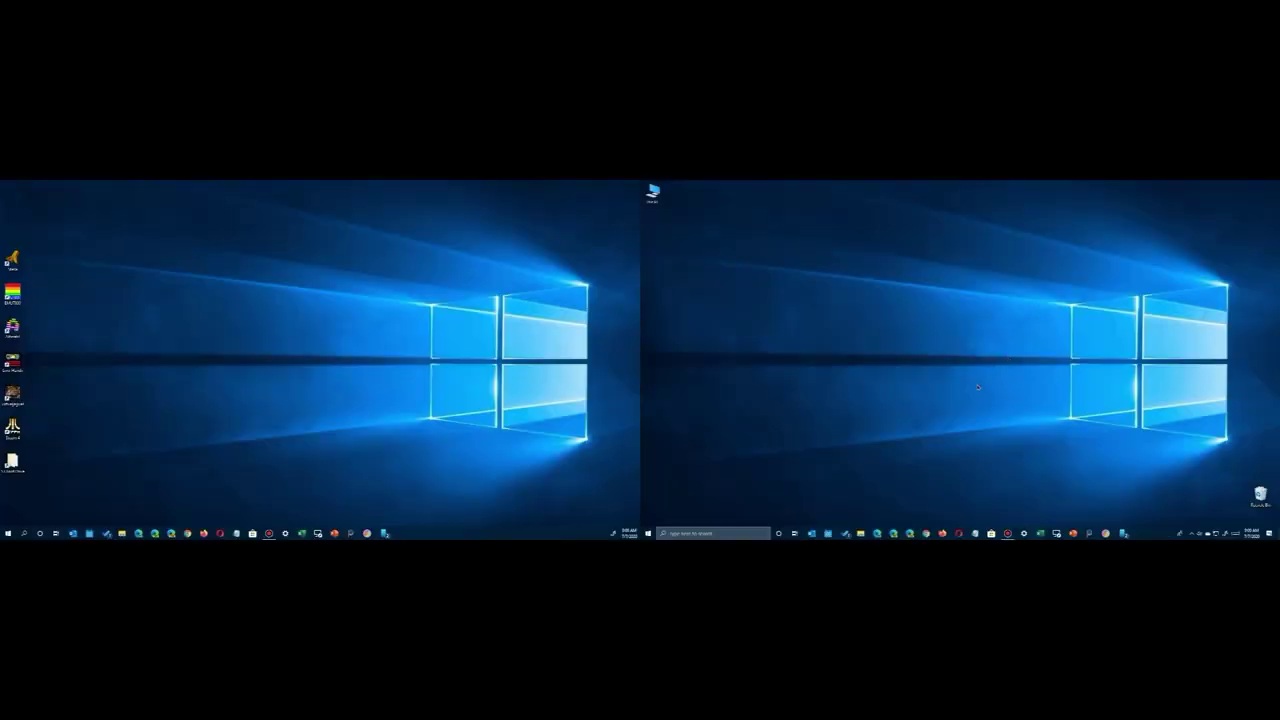
Open the desktop background settings and set the blue and orange energy picture from the DoubleWide folder as the wallpaper.
right_click(933, 361)
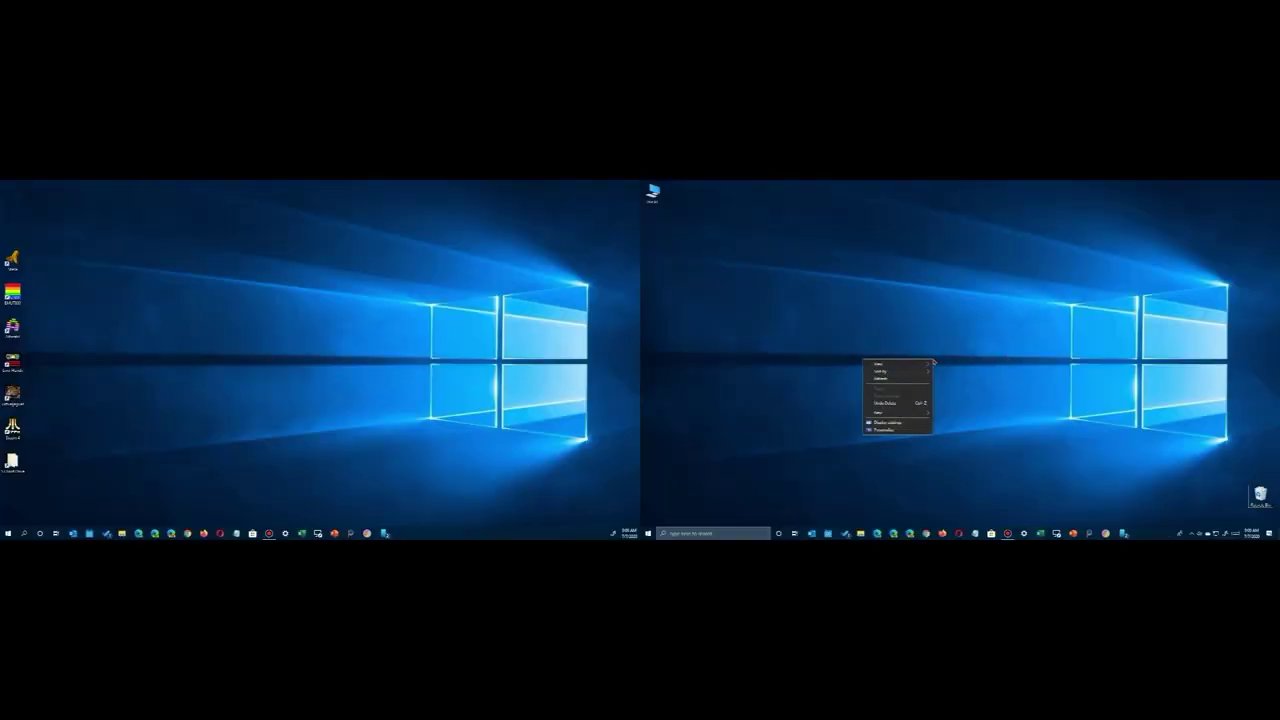
click(935, 424)
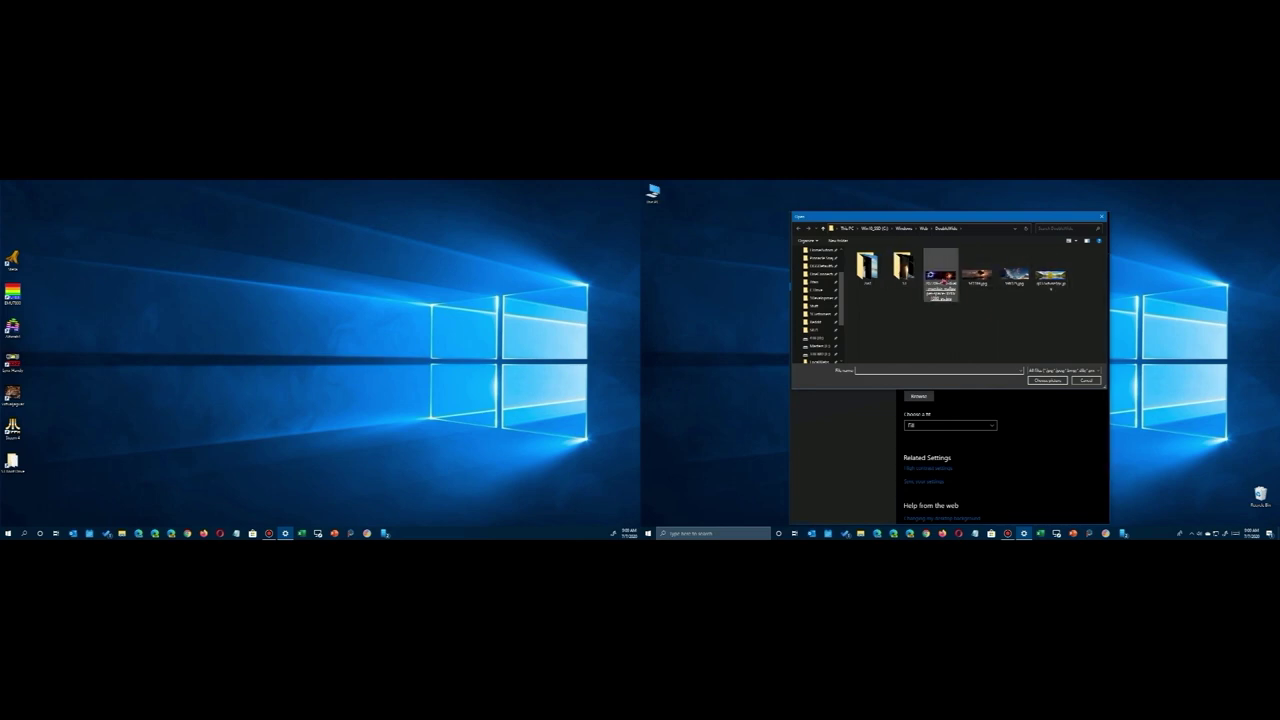
double_click(940, 272)
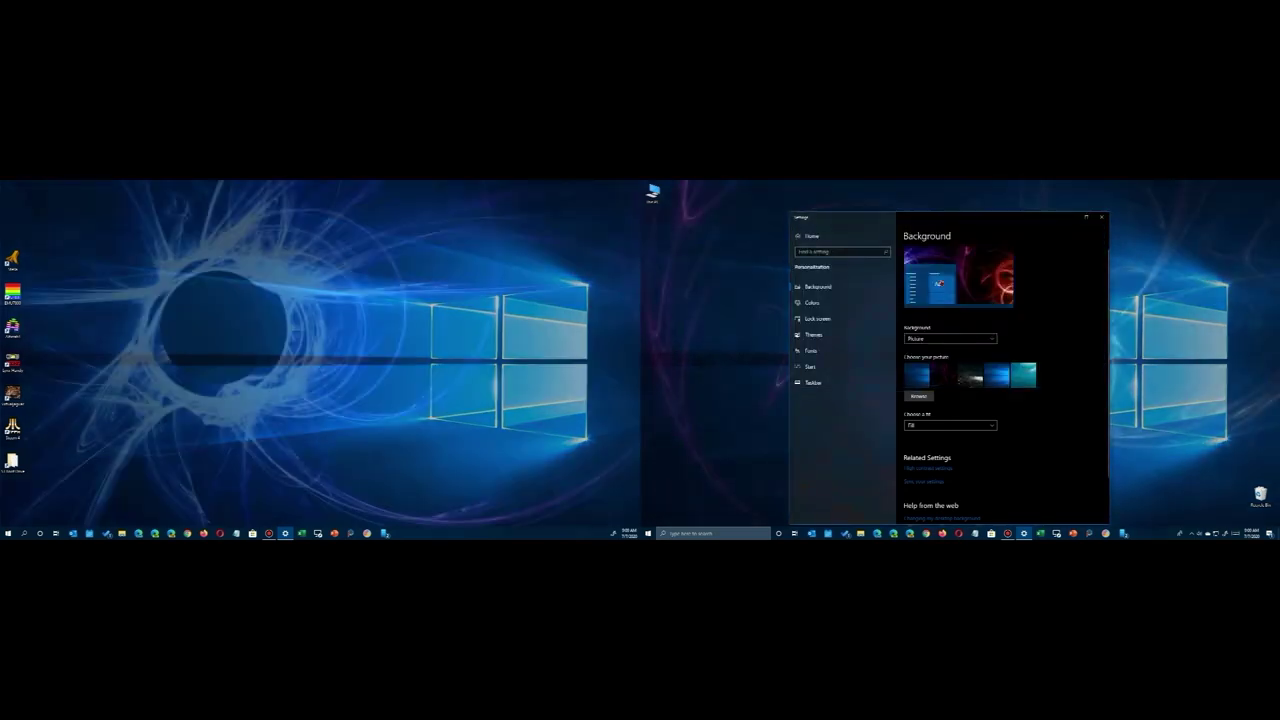
mouse_move(966, 213)
mouse_down()
mouse_move(961, 382)
mouse_move(940, 458)
mouse_move(984, 266)
mouse_move(969, 209)
mouse_up()
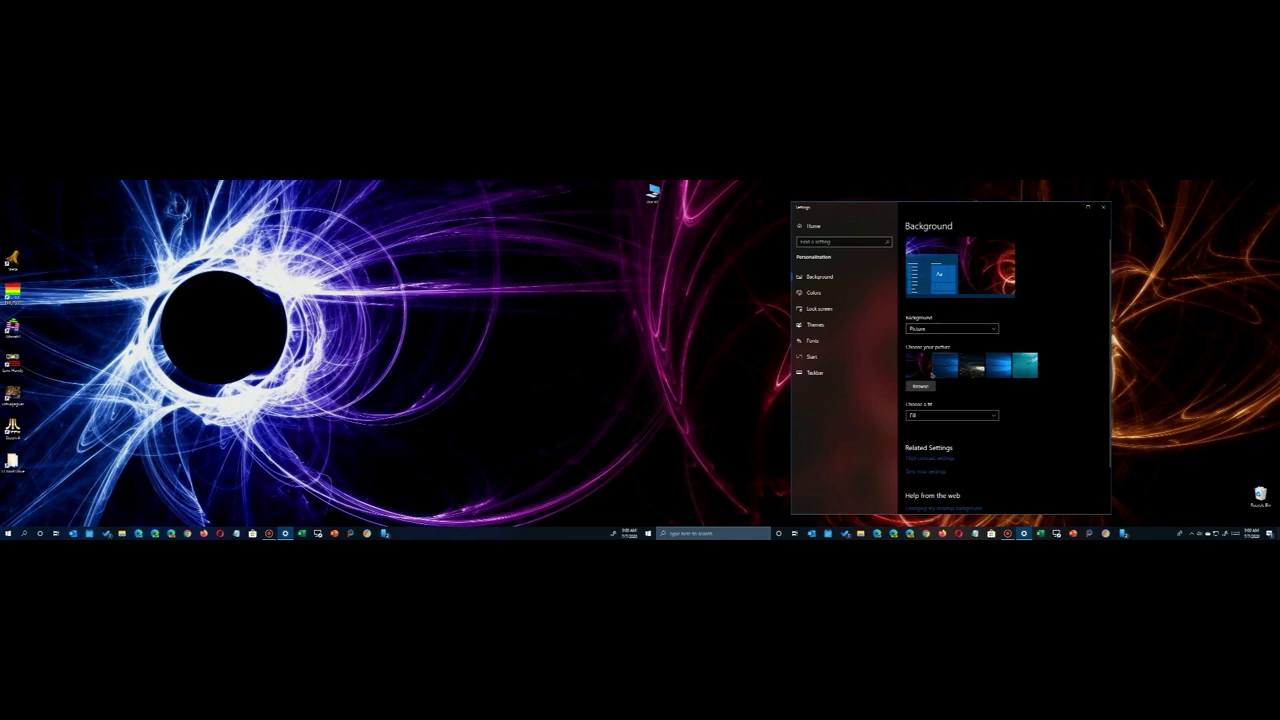
Set the sunset tree picture from the DoubleWide folder as the desktop background.
click(993, 331)
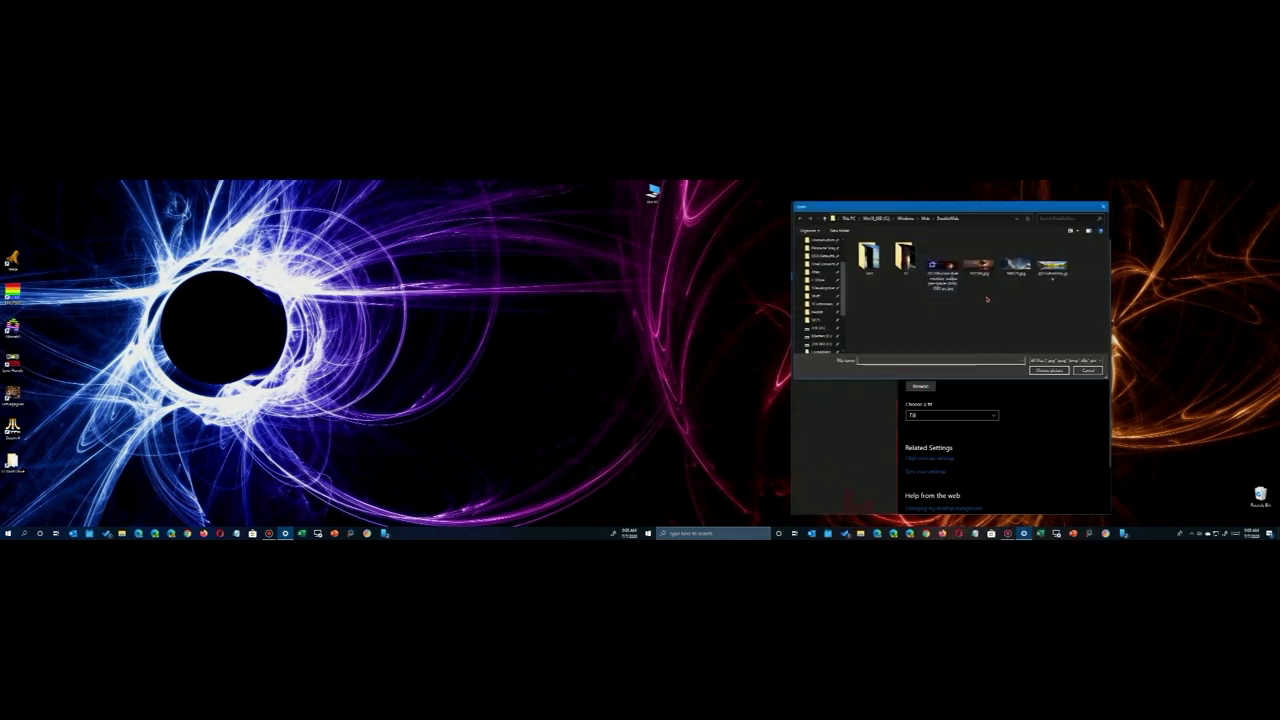
double_click(985, 268)
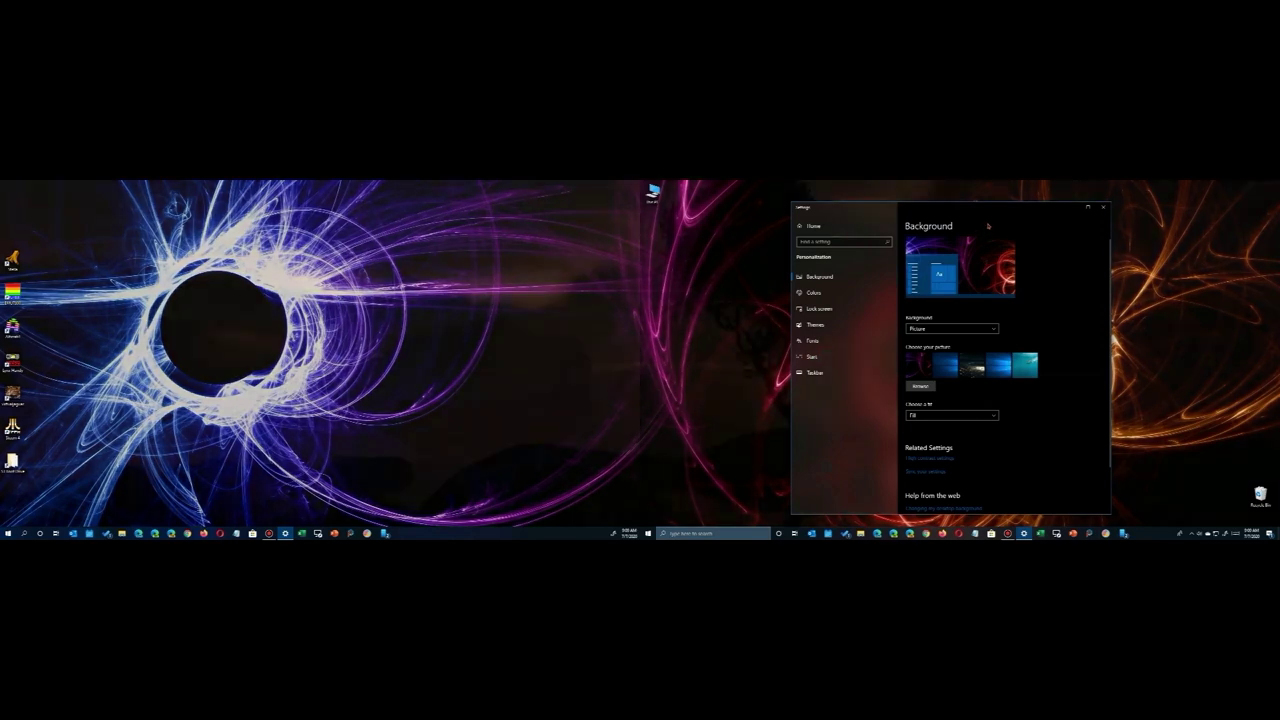
mouse_move(985, 212)
mouse_down()
mouse_move(985, 422)
mouse_move(1049, 490)
mouse_move(1038, 325)
mouse_move(996, 214)
mouse_up()
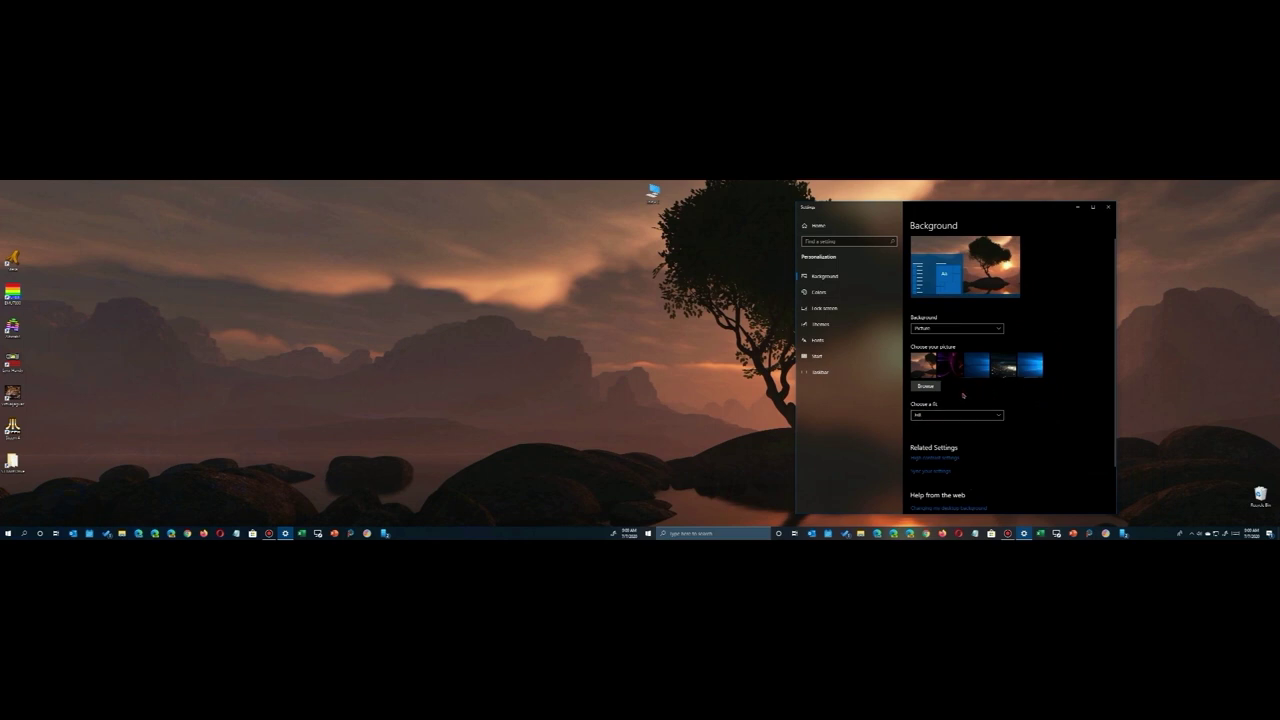
Try the Span, Center and Tile fits on the sunset tree wallpaper.
click(953, 416)
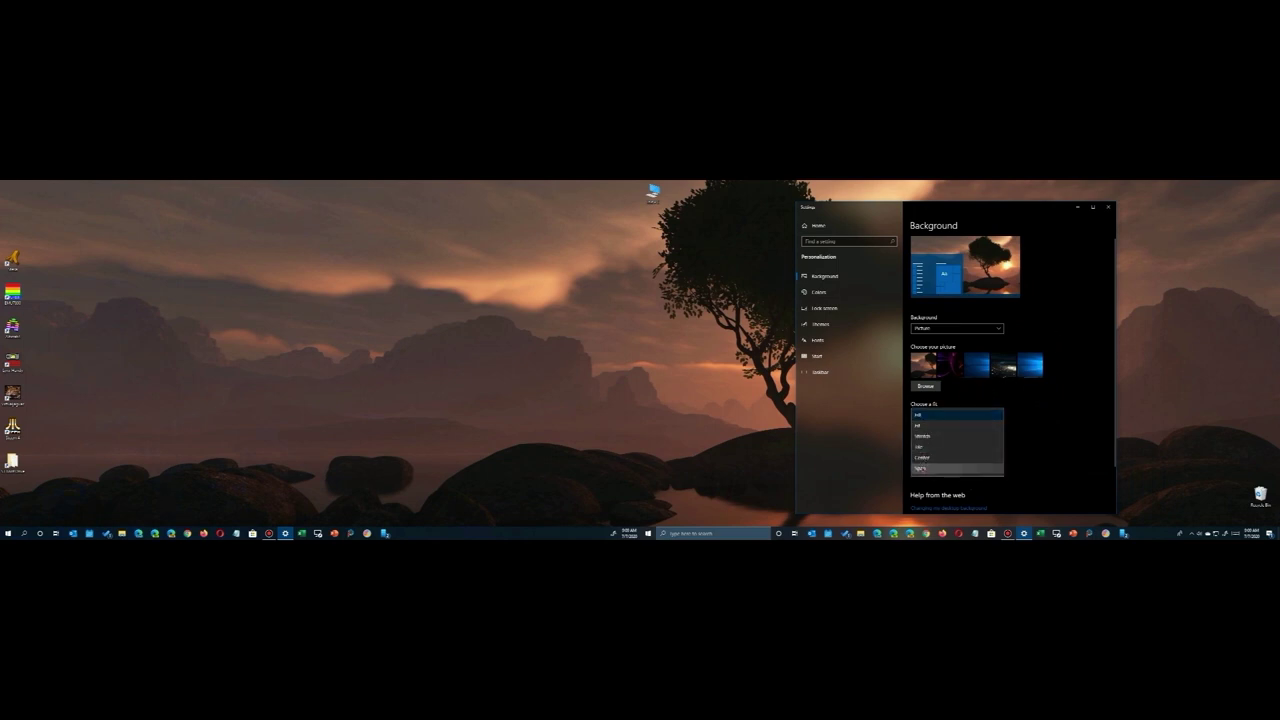
click(922, 468)
click(932, 415)
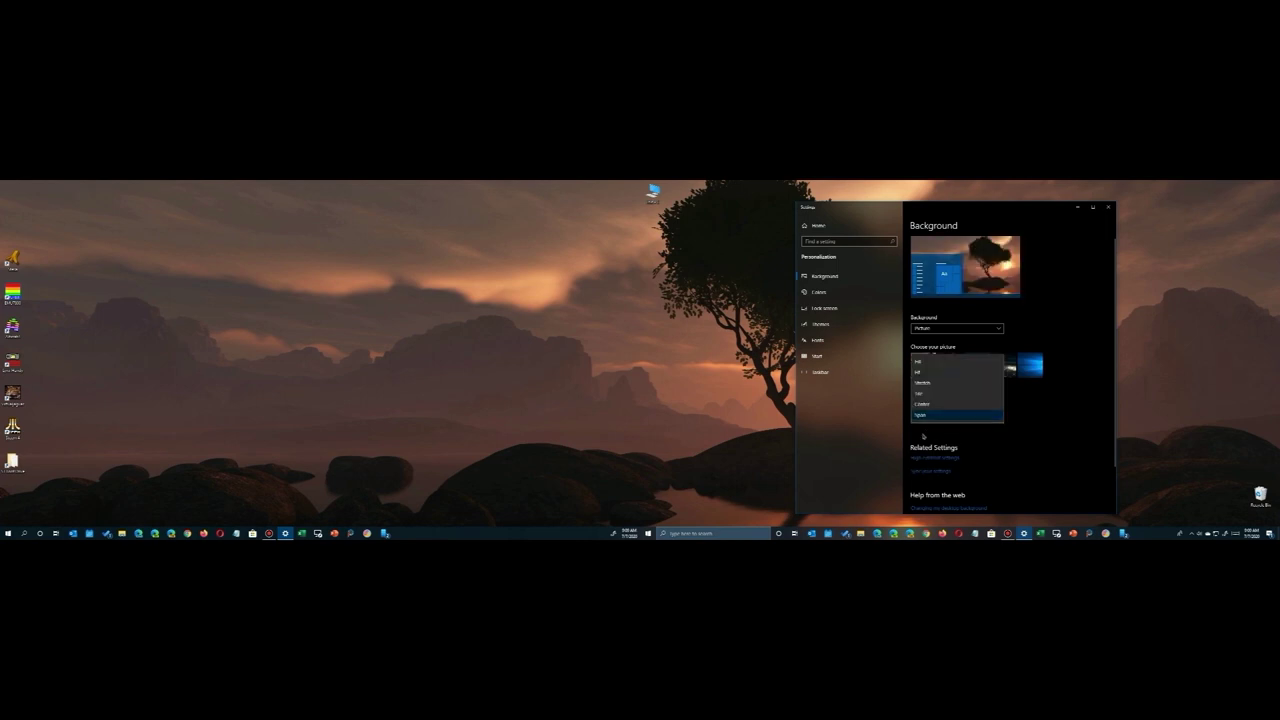
click(926, 403)
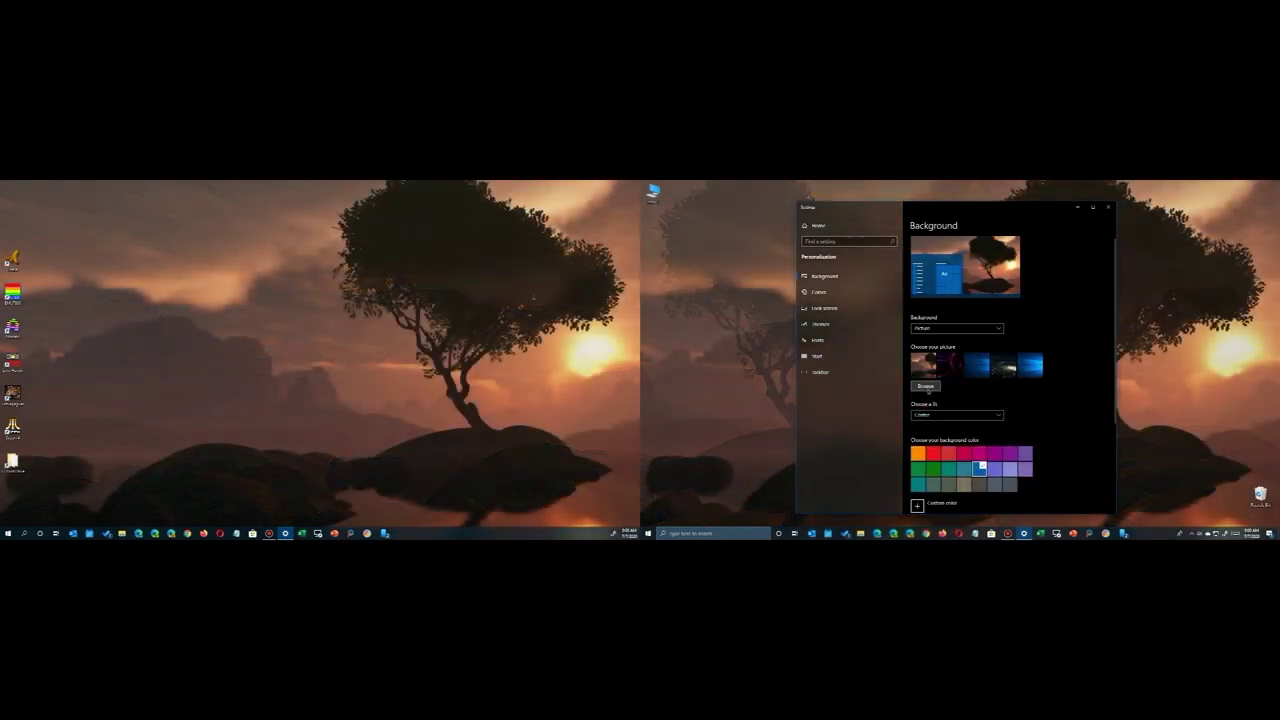
mouse_move(965, 210)
mouse_down()
mouse_move(969, 450)
mouse_move(964, 206)
mouse_up()
click(932, 410)
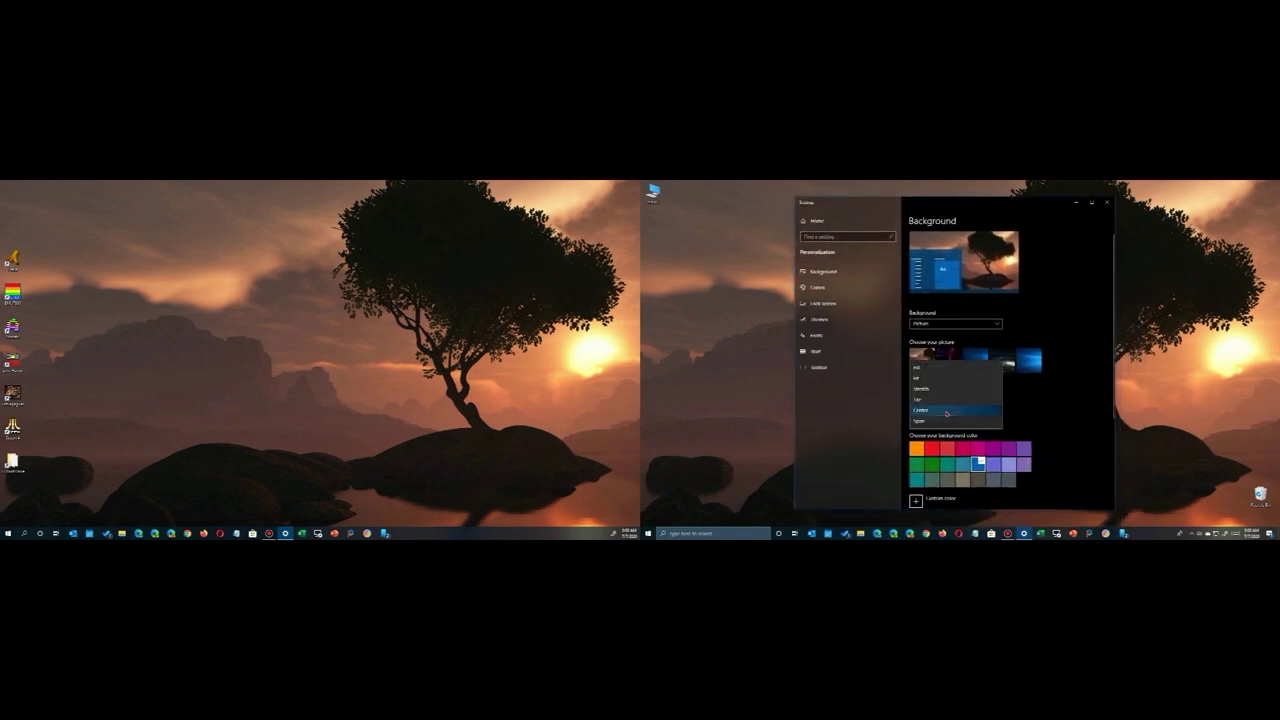
click(932, 401)
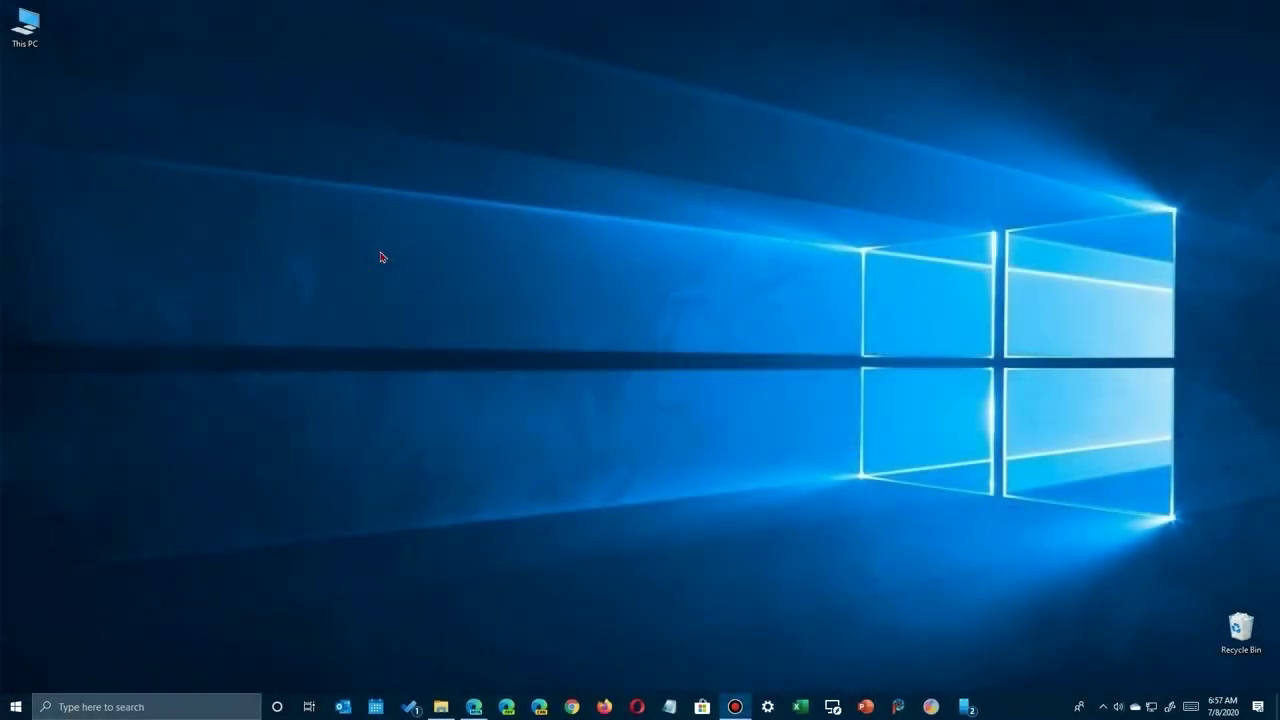
Open the desktop background settings and browse for a picture in the C: drive's Windows\Web\Wallpaper\Cats folder.
right_click(380, 257)
click(300, 378)
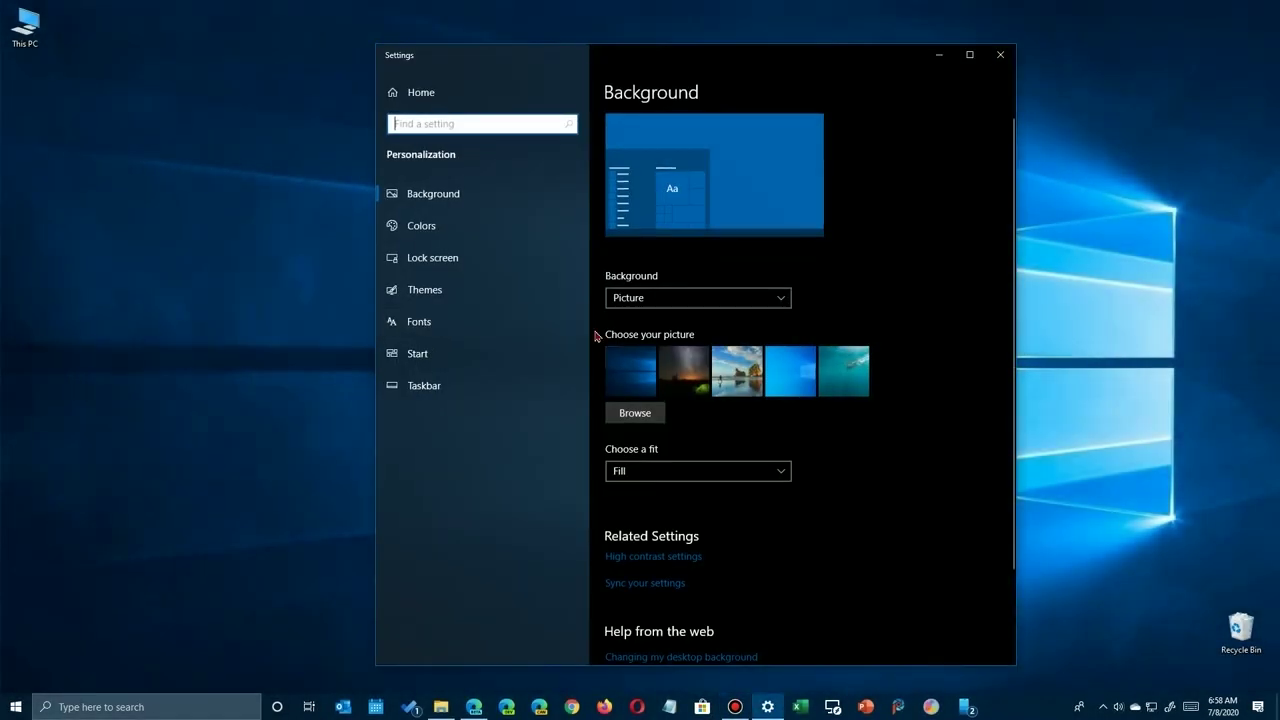
click(633, 416)
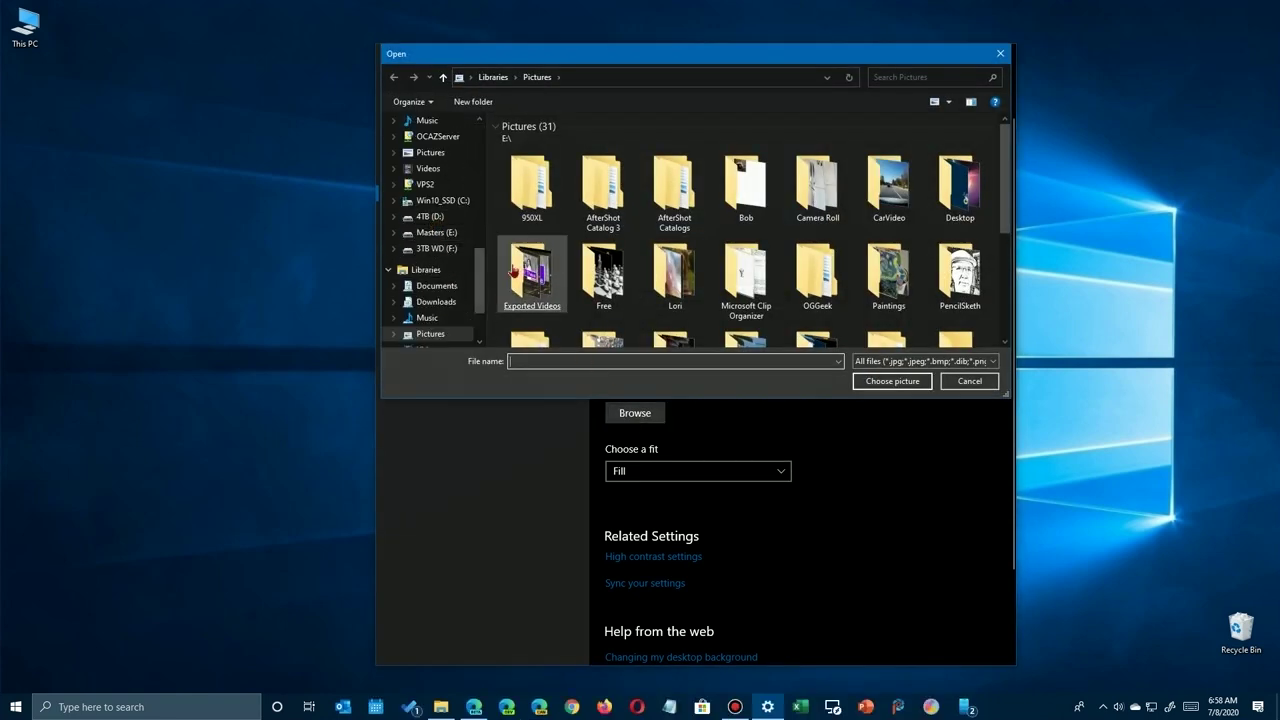
scroll(478, 258, down, 1)
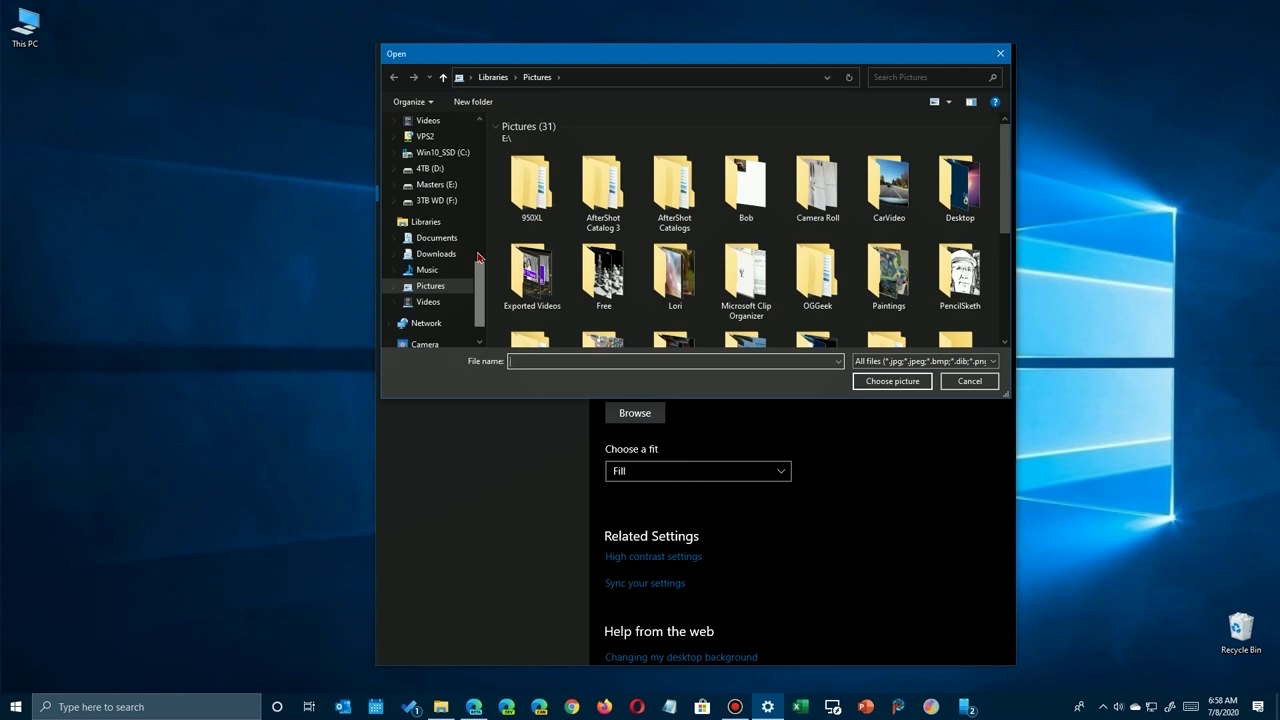
scroll(478, 258, down, 1)
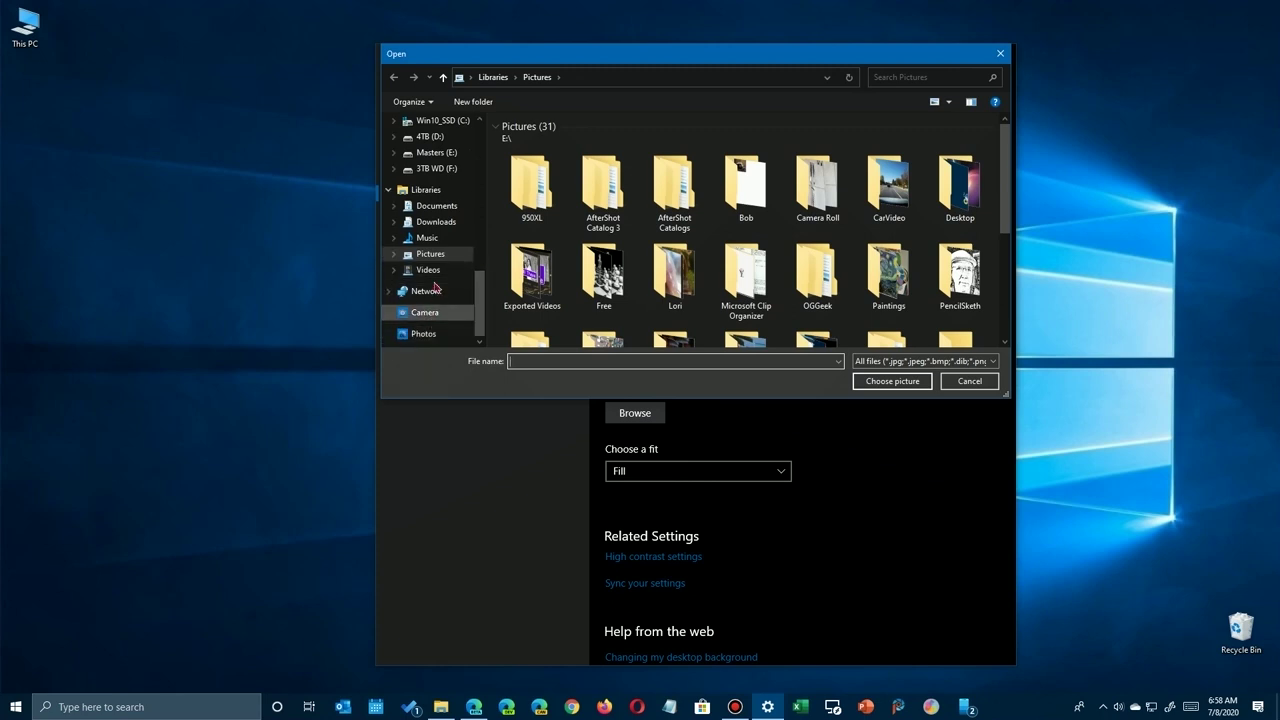
click(430, 122)
scroll(571, 309, down, 3)
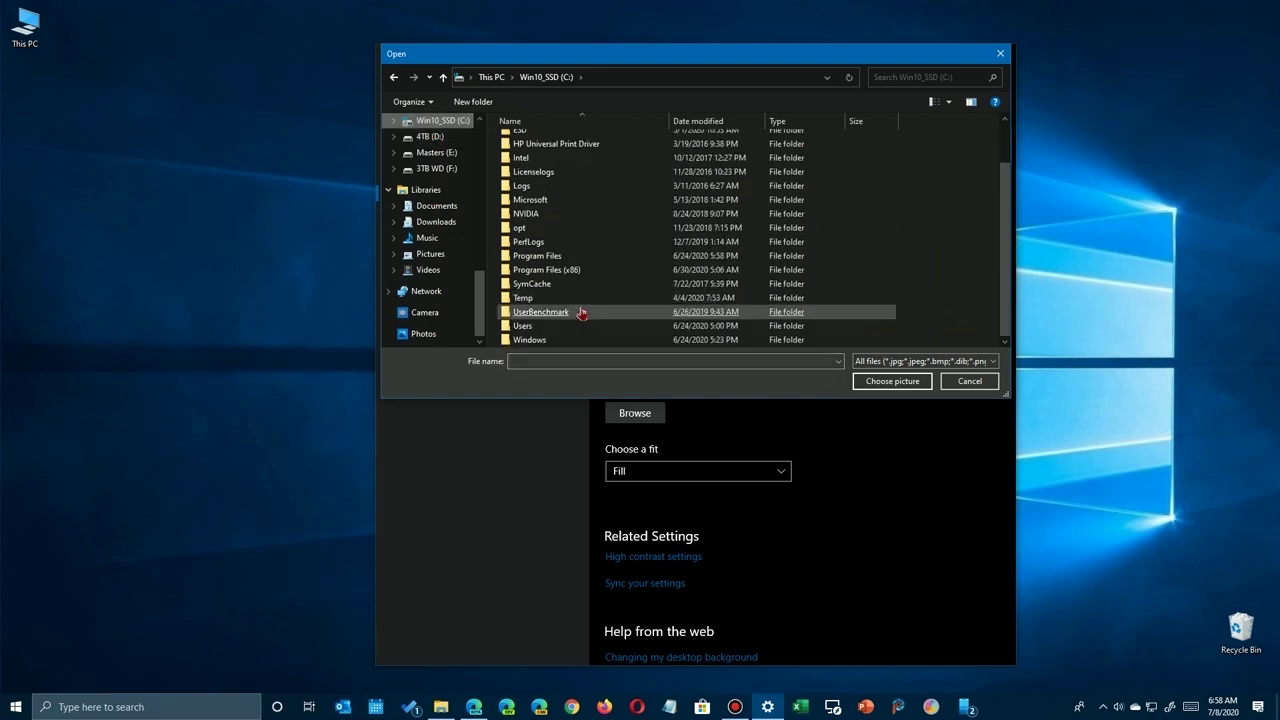
double_click(523, 340)
scroll(555, 314, down, 10)
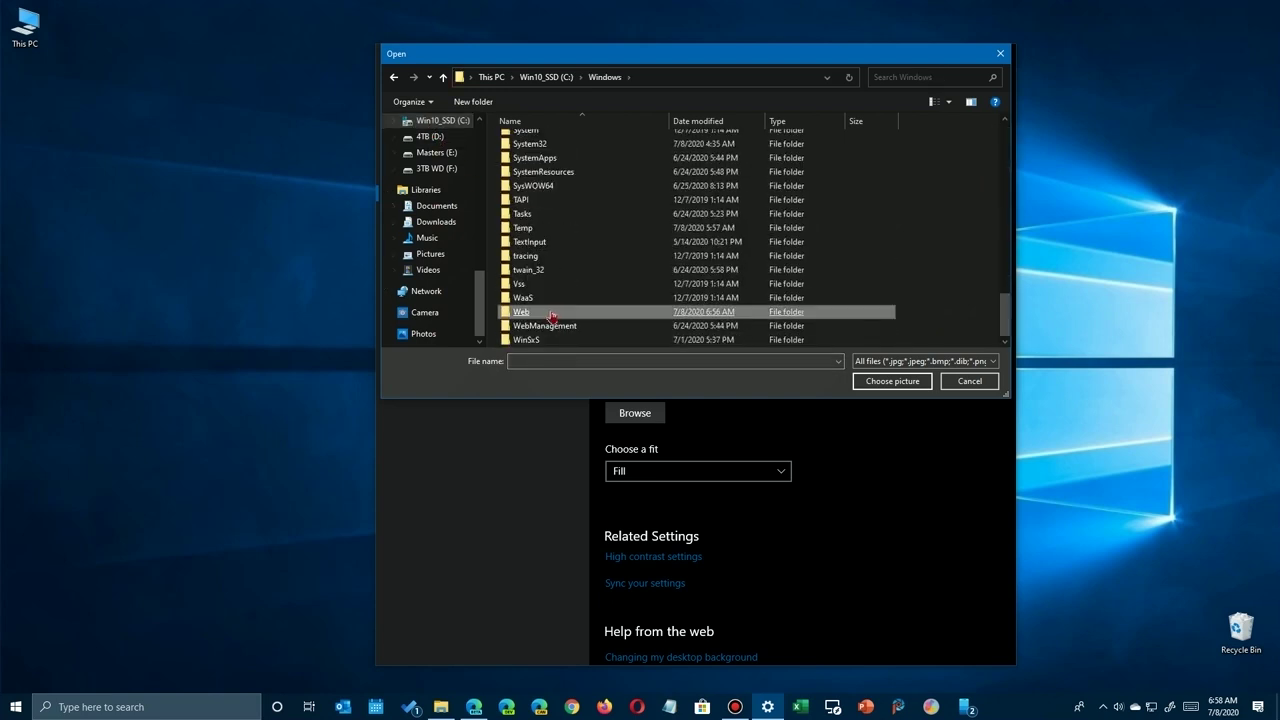
double_click(552, 315)
double_click(528, 155)
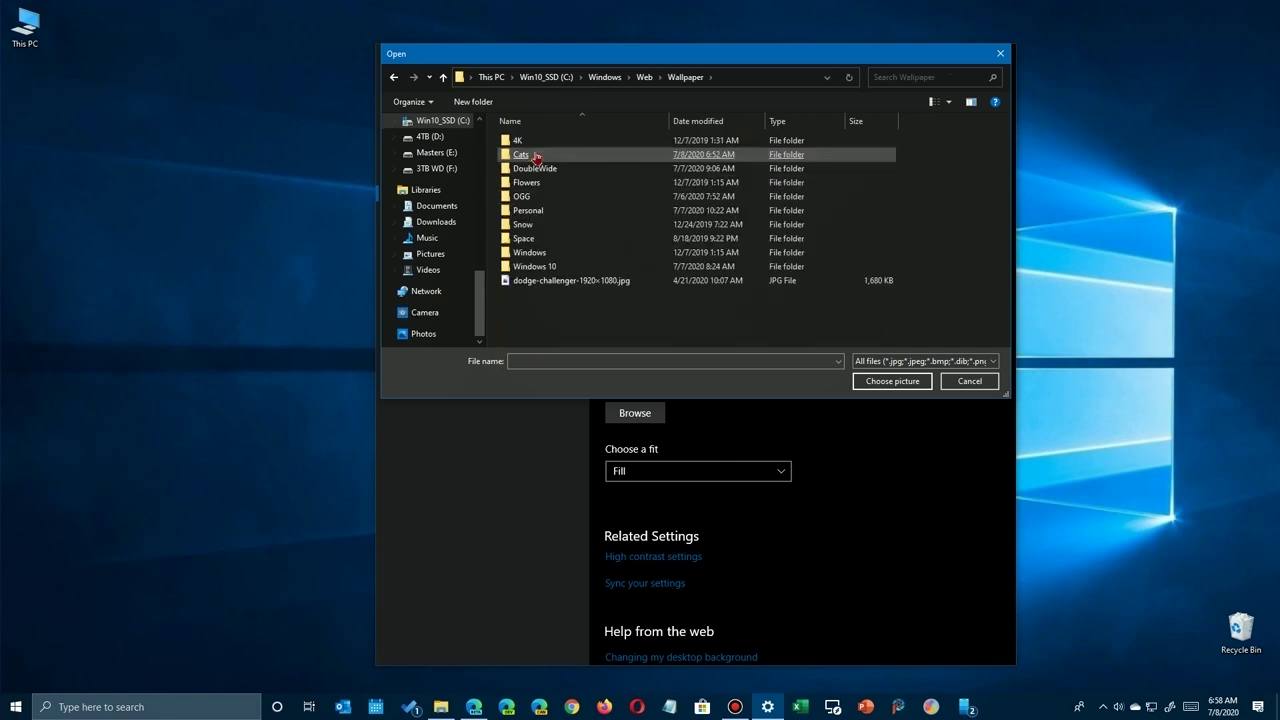
double_click(523, 154)
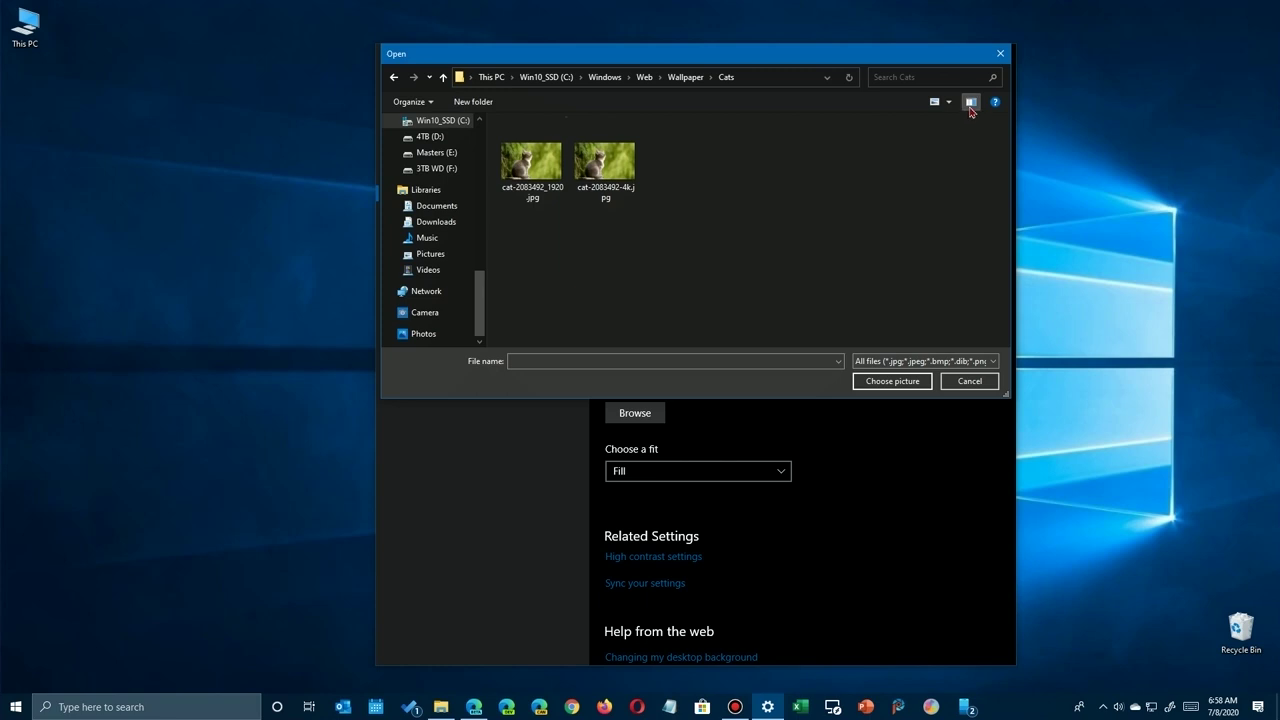
List the Cats folder in Details view with a Dimensions column and choose cat-2083492_1920.jpg as the background.
click(949, 104)
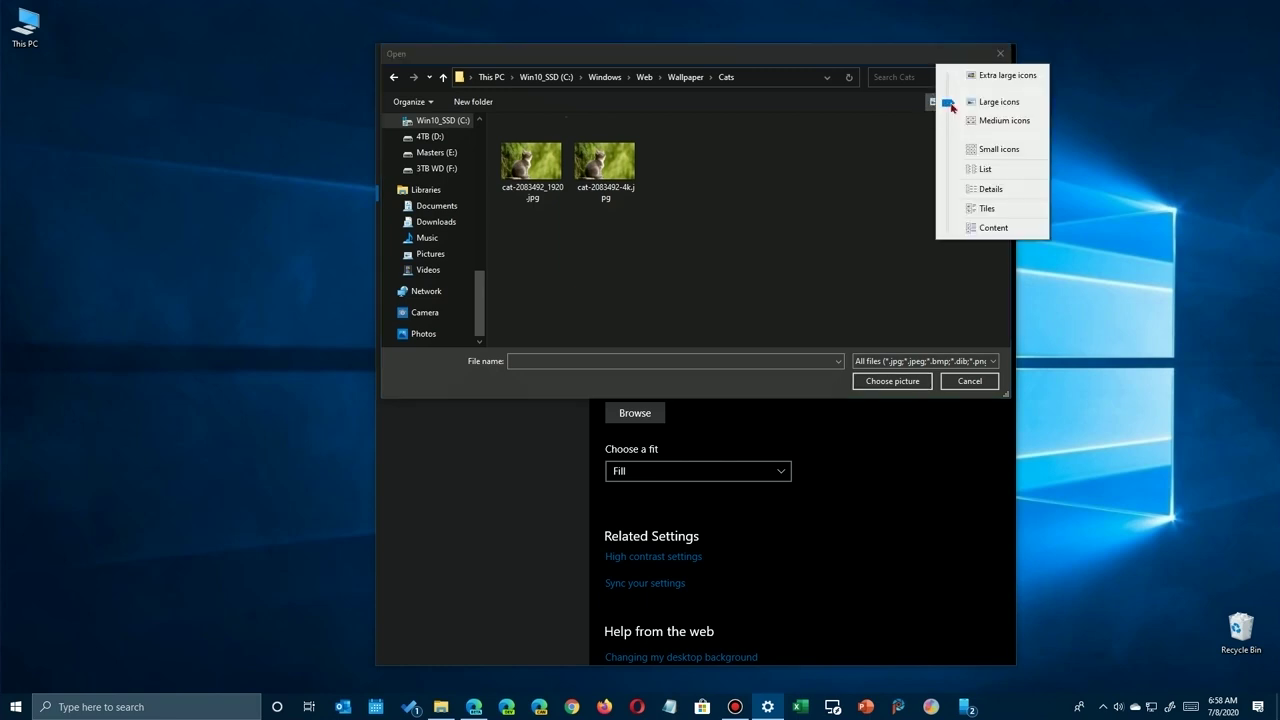
click(990, 189)
right_click(924, 134)
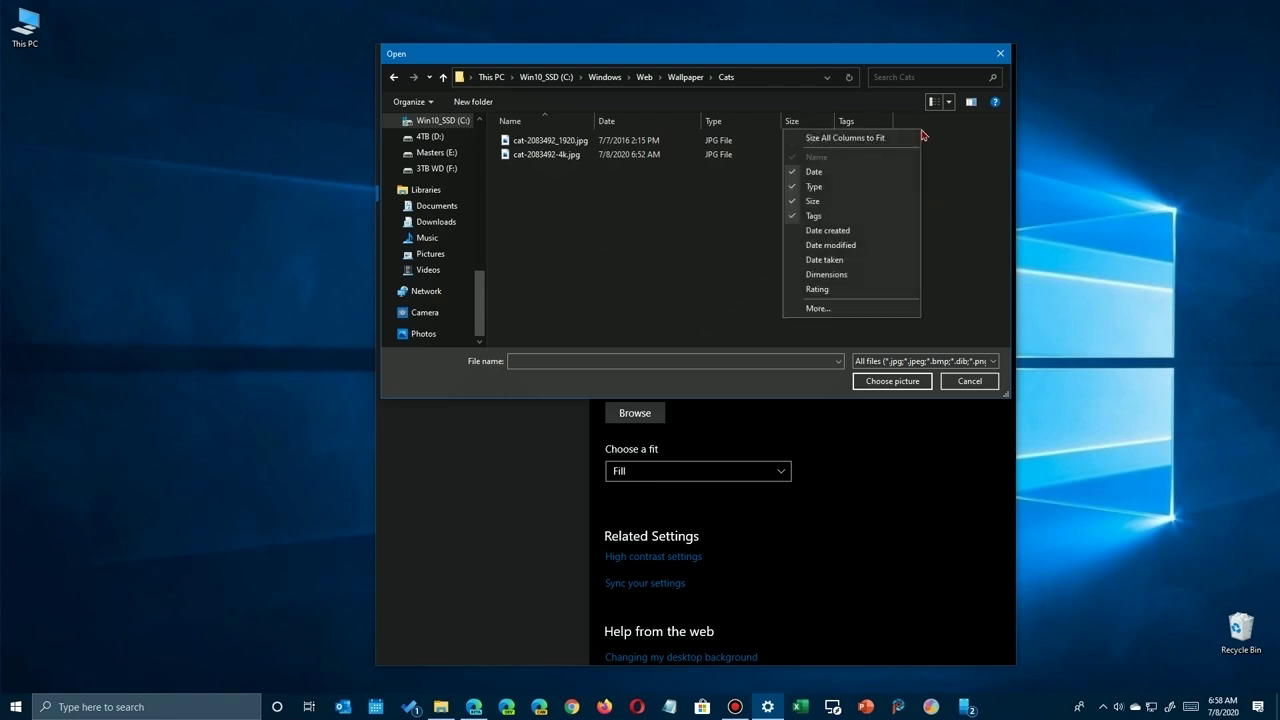
click(830, 274)
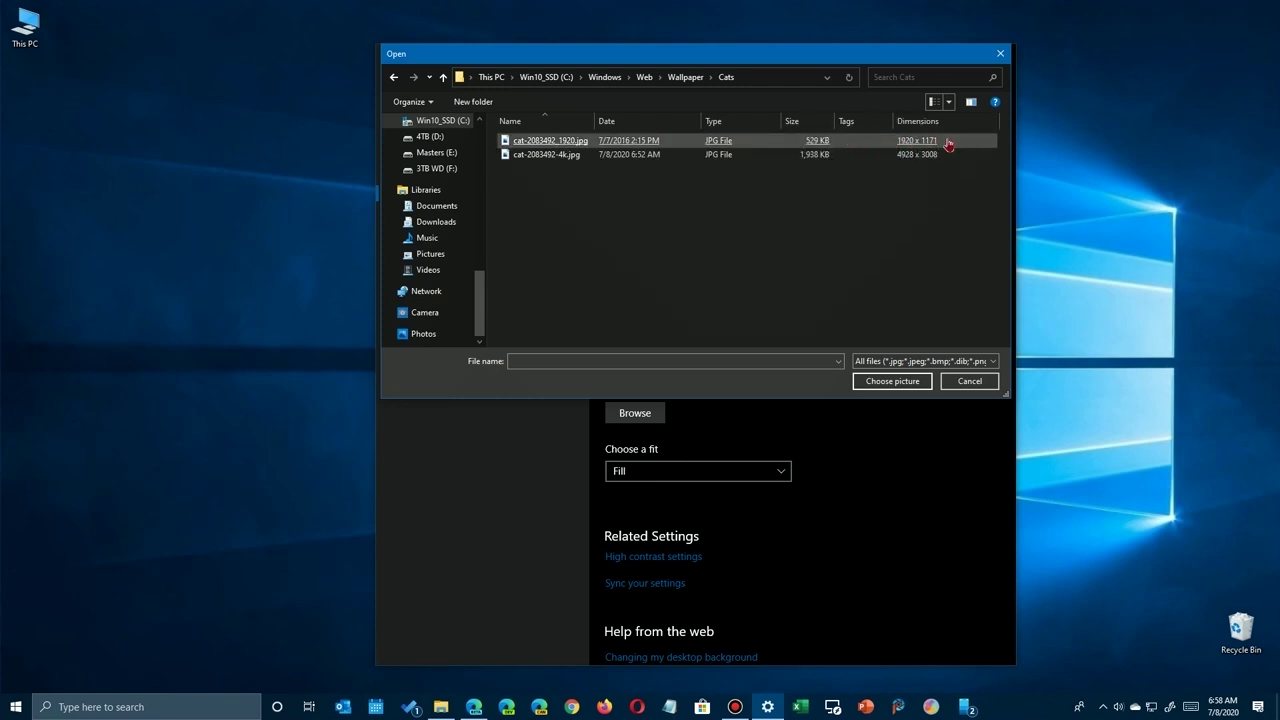
click(528, 147)
double_click(528, 147)
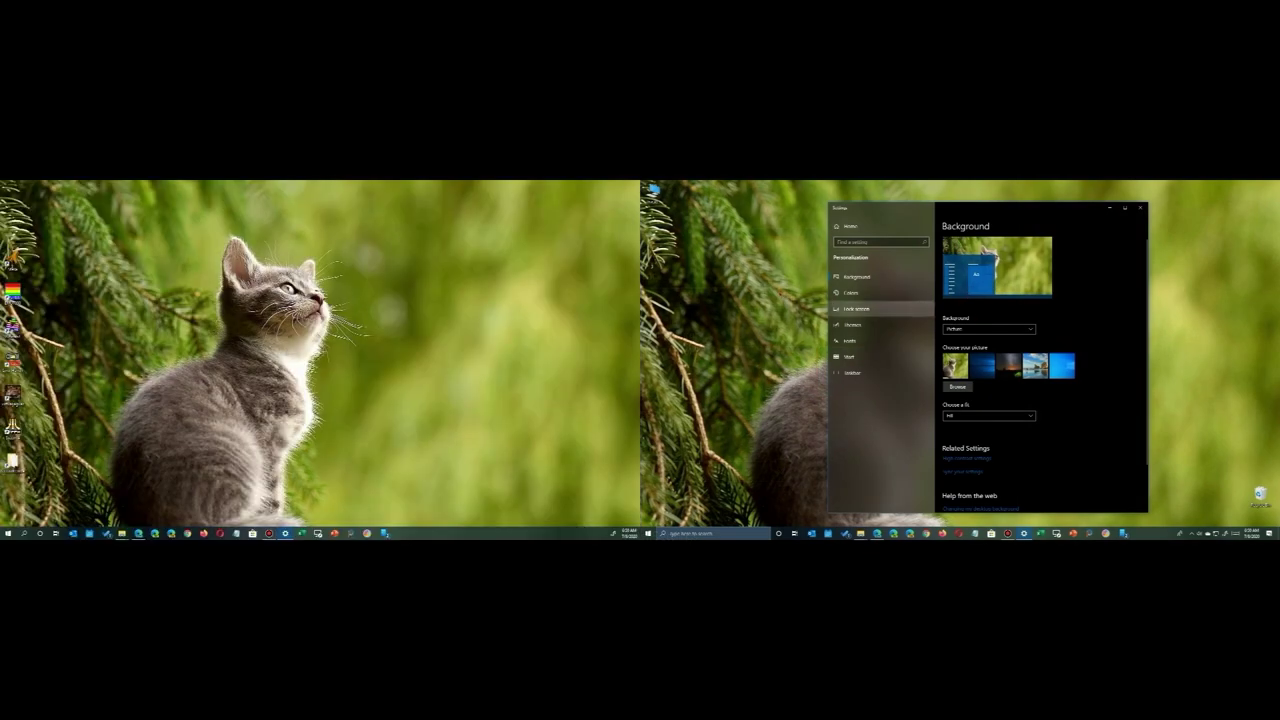
Cycle the cat wallpaper through the Fit, Stretch, Tile and Center fits and finish with Span.
click(960, 415)
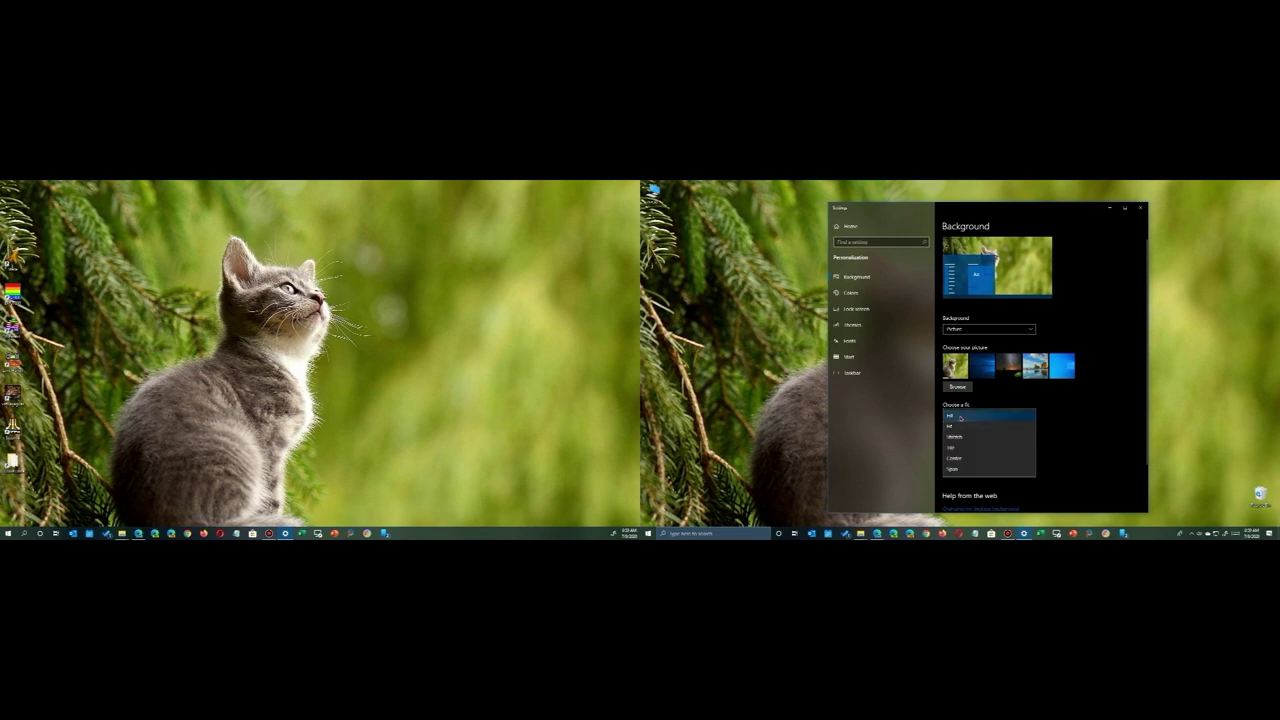
click(960, 425)
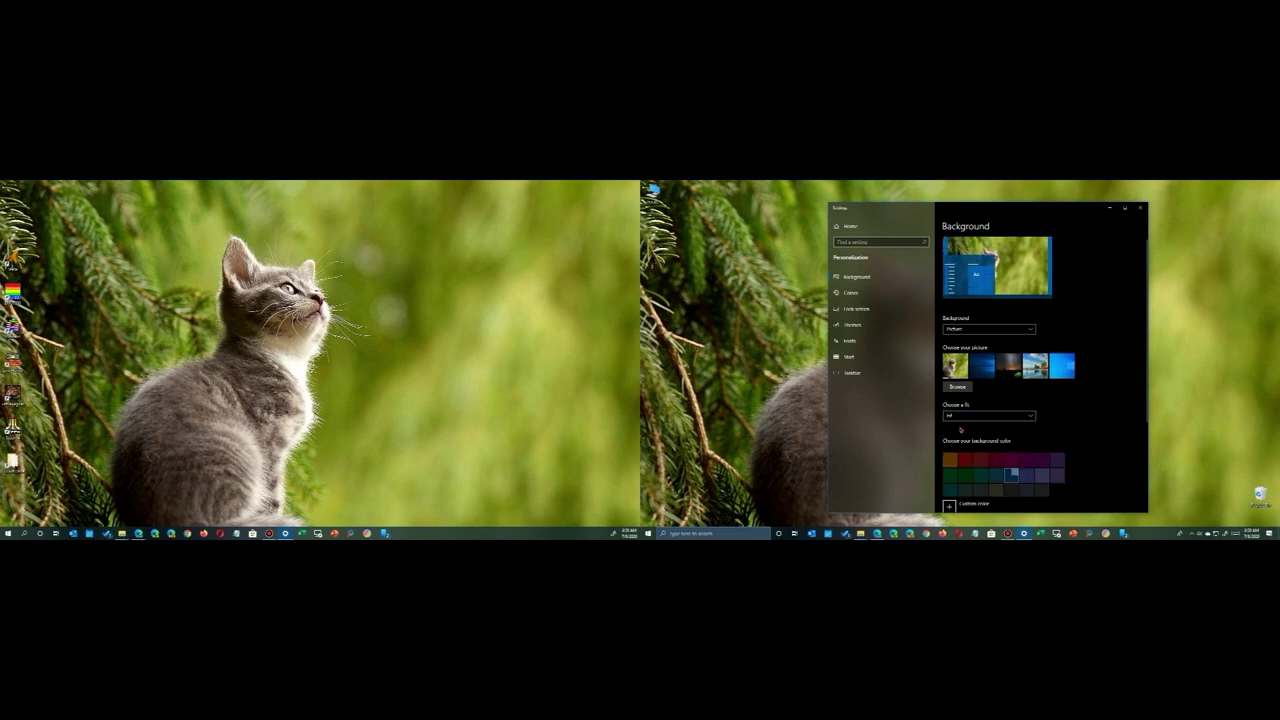
click(962, 416)
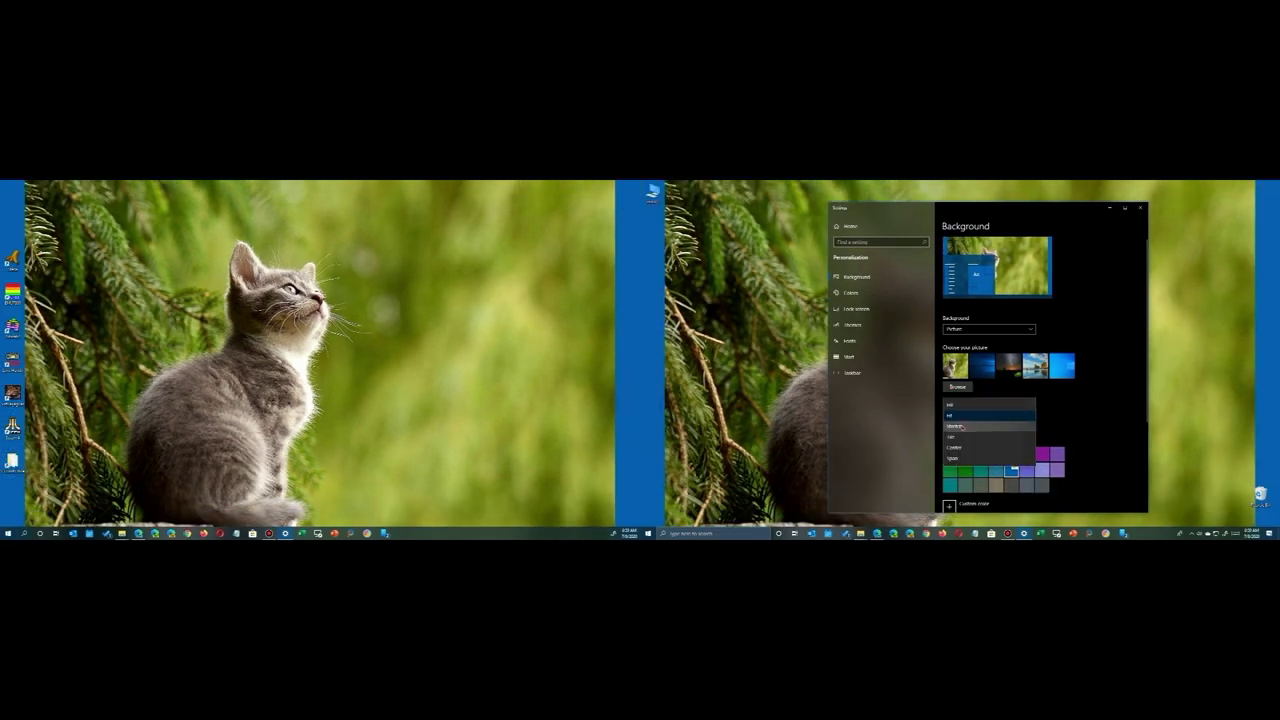
click(962, 425)
click(962, 417)
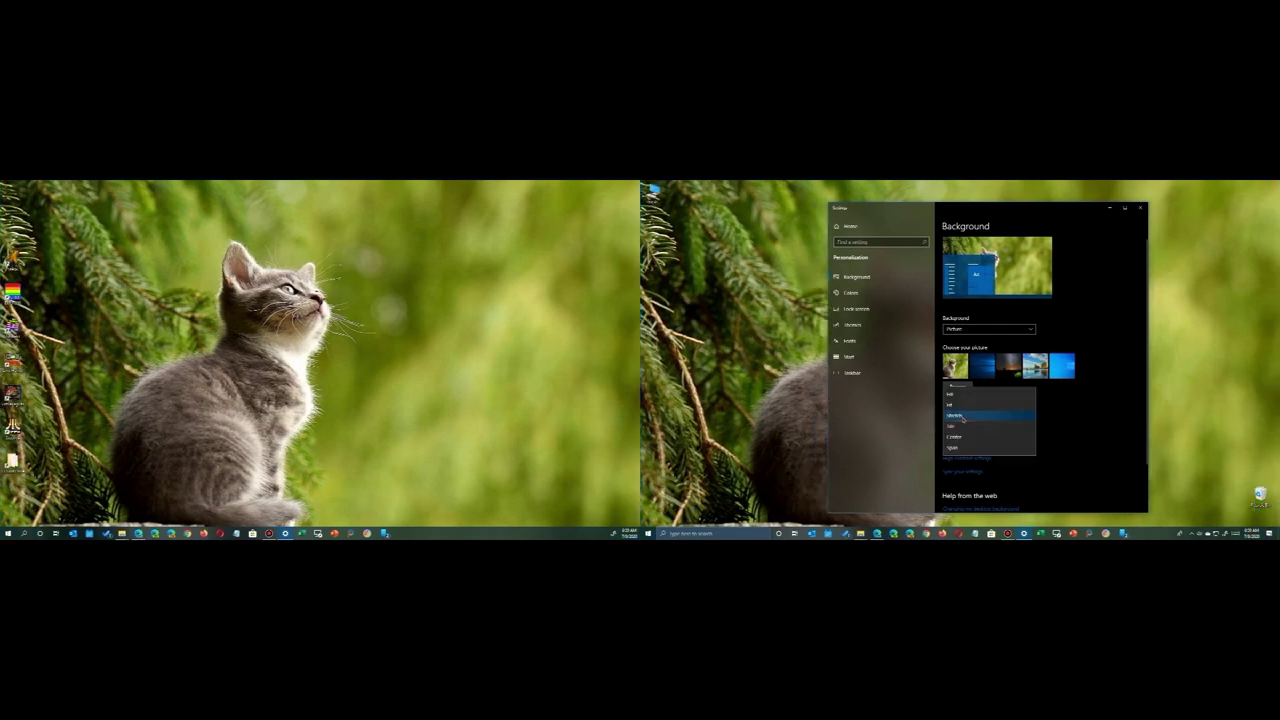
click(961, 431)
click(962, 416)
click(962, 428)
click(962, 416)
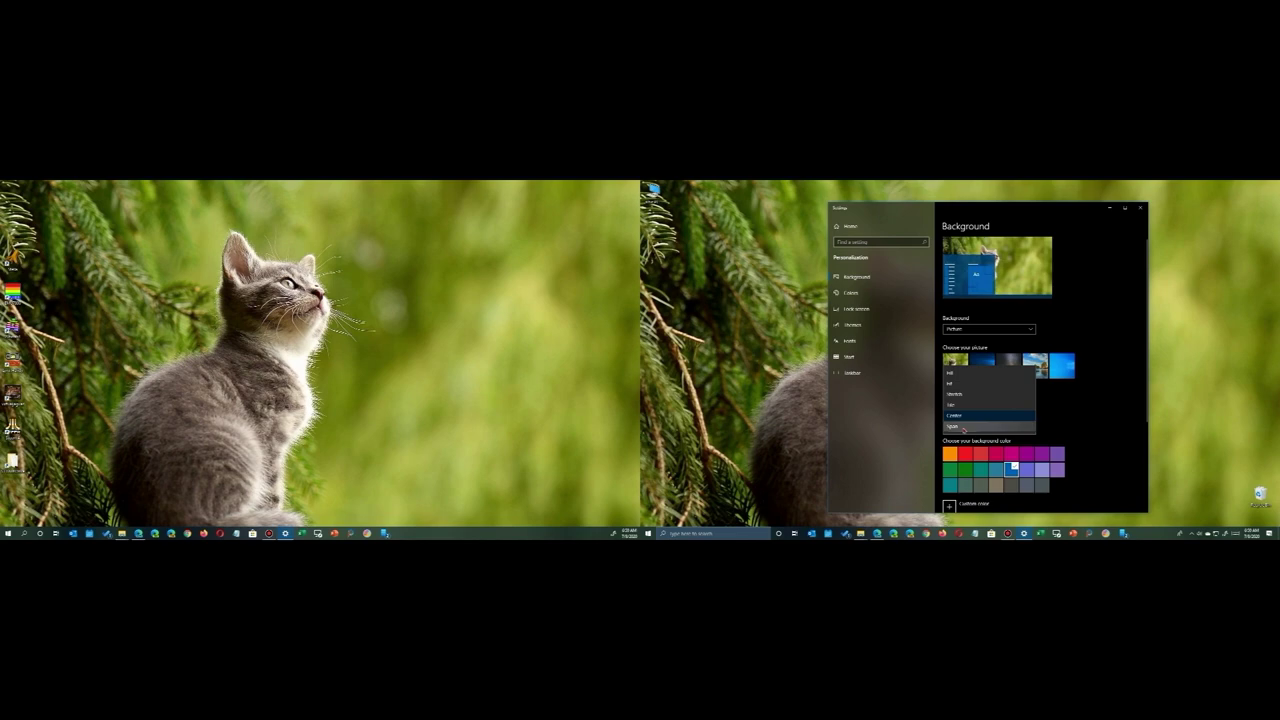
click(952, 427)
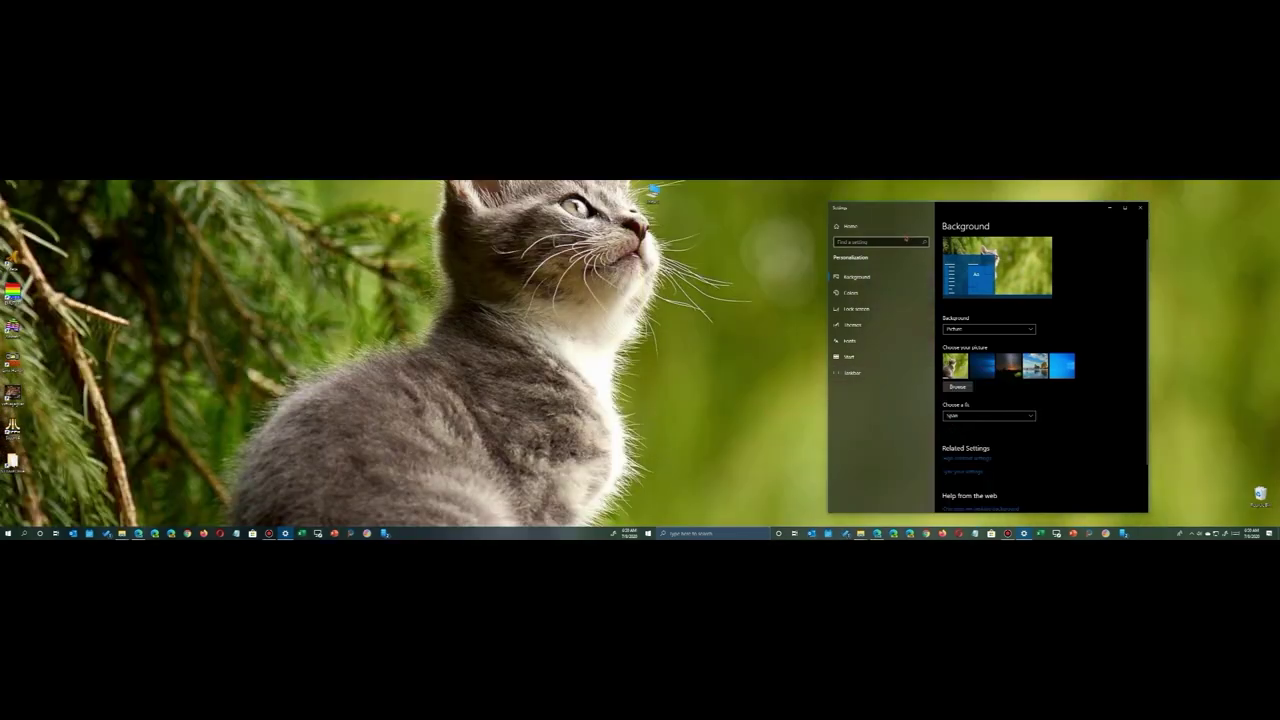
drag(904, 213, 842, 224)
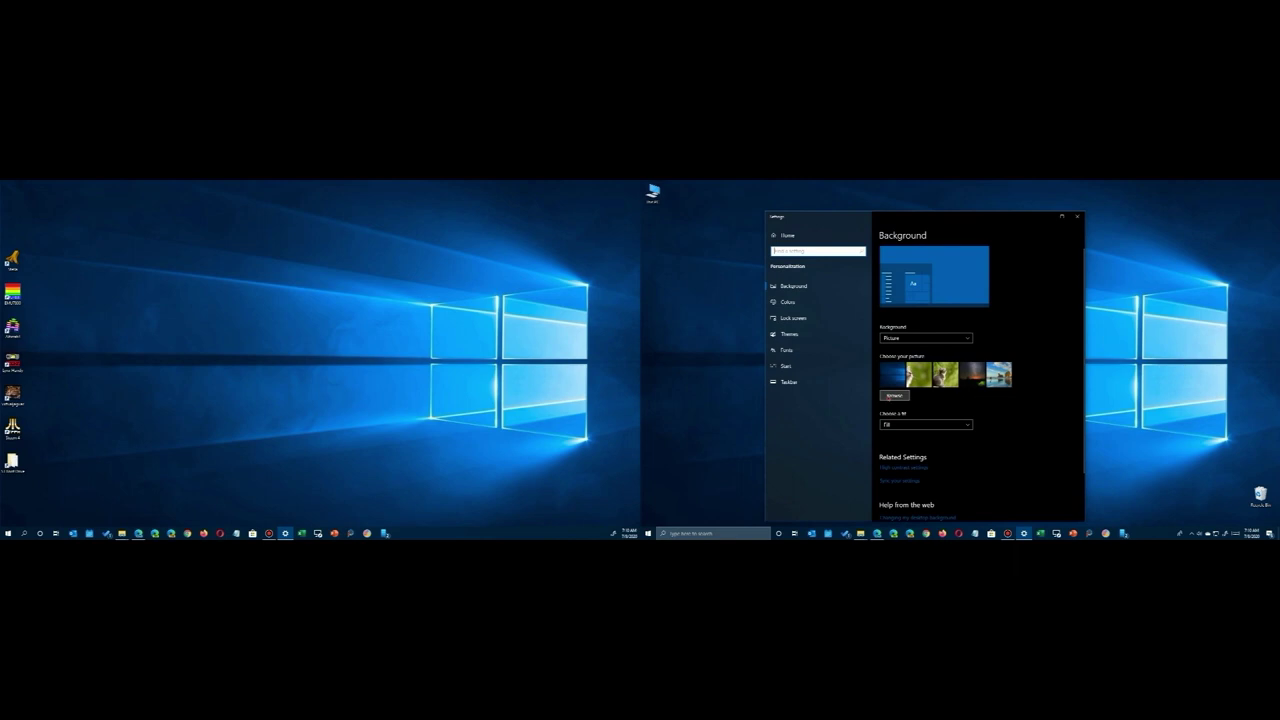
Set the first picture in the Cats folder as the desktop background and open the fit choices.
click(890, 396)
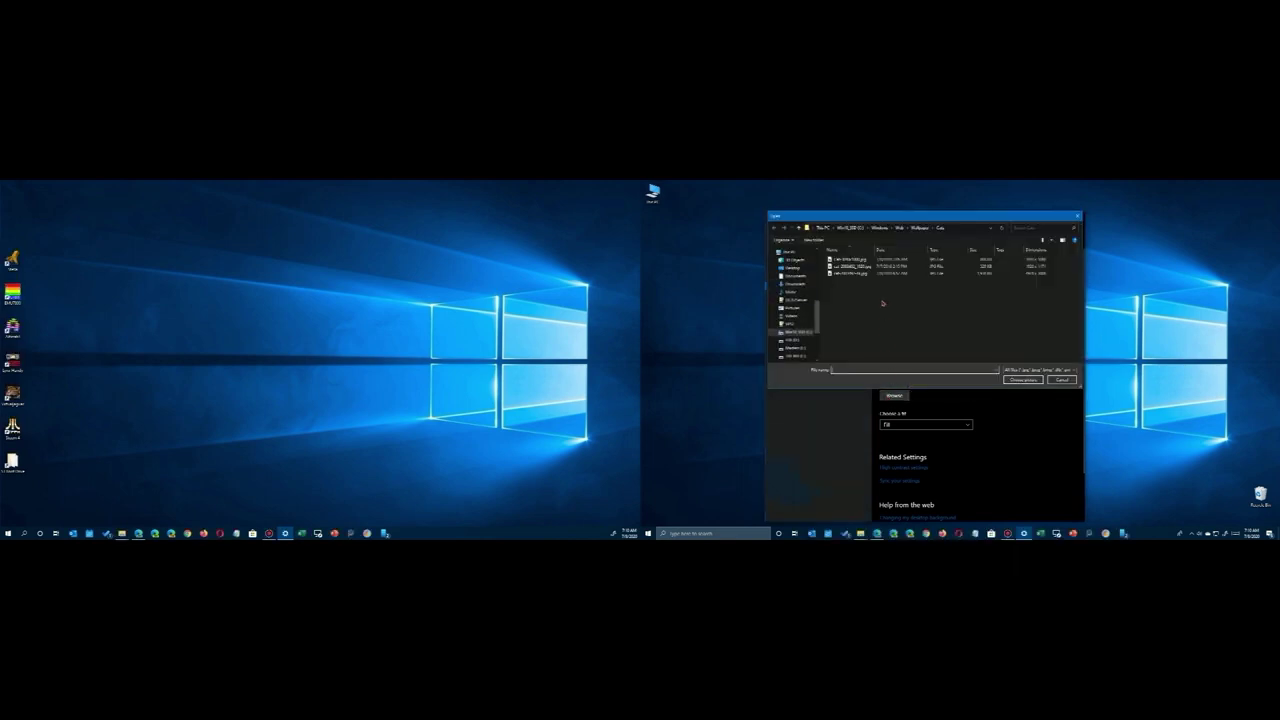
double_click(845, 260)
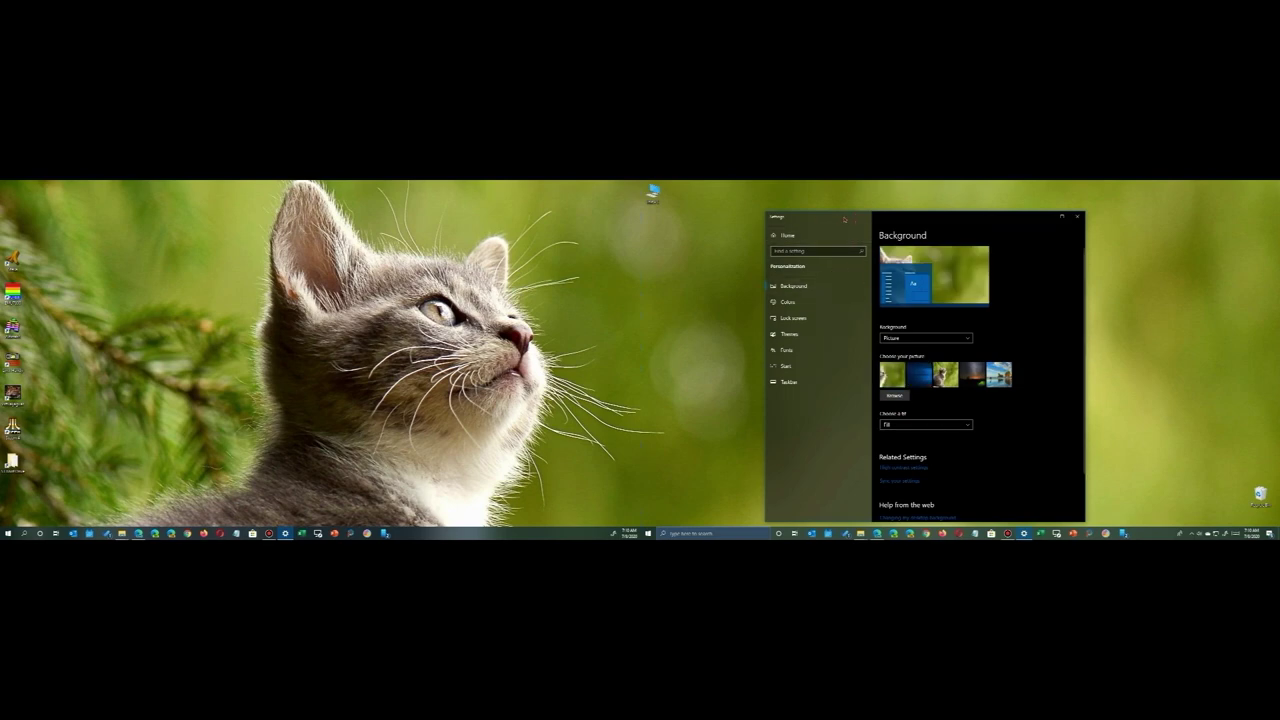
drag(913, 221, 942, 207)
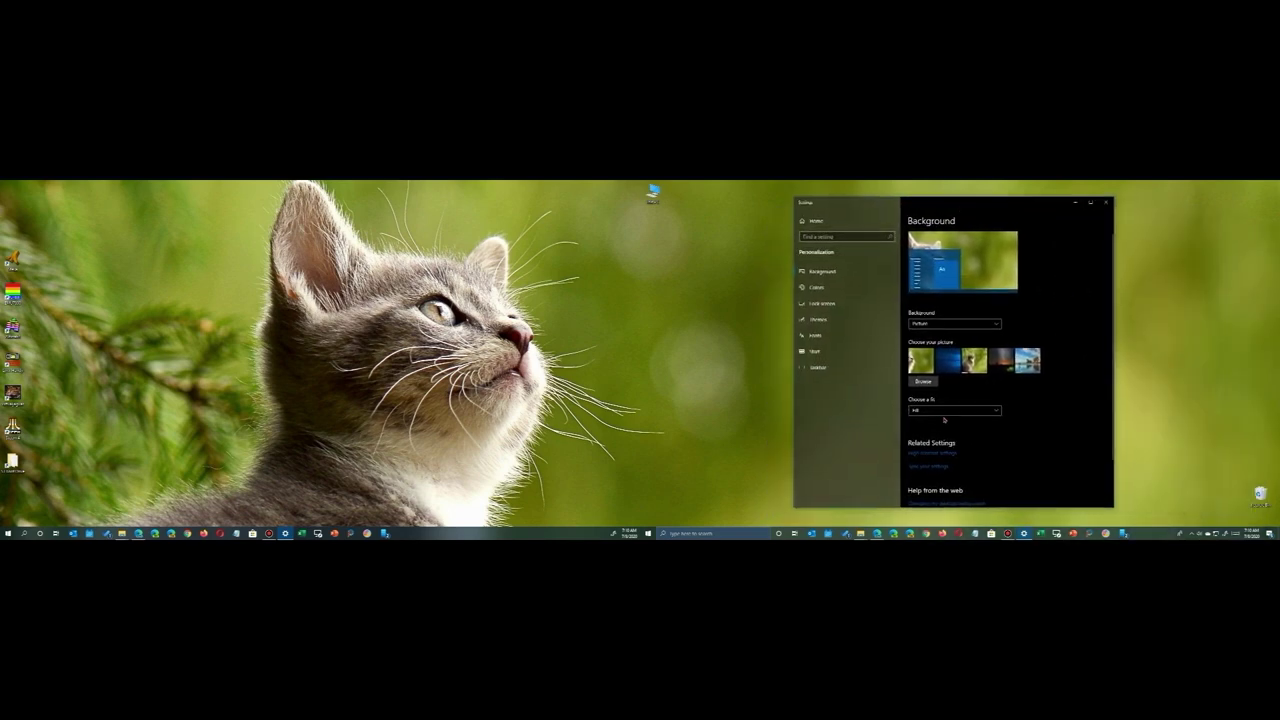
click(945, 411)
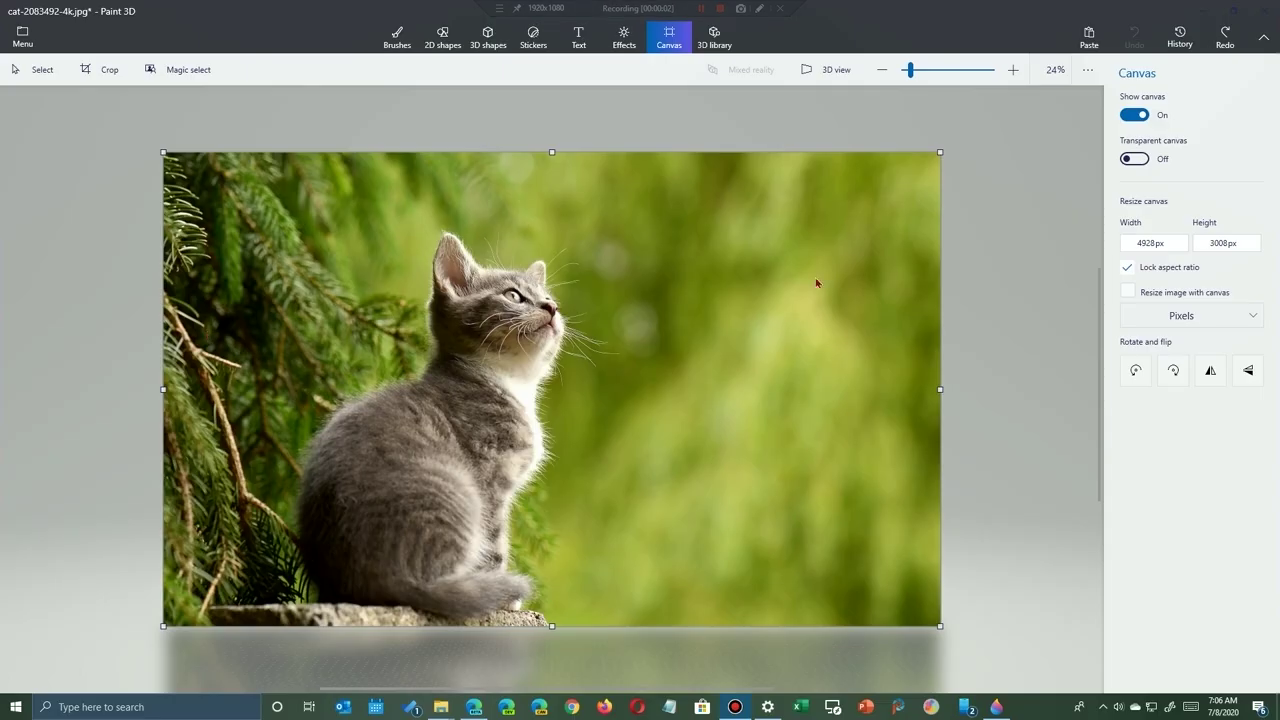
Try resizing the canvas to 3840 px wide with the aspect ratio locked, and undo the resize.
click(1155, 245)
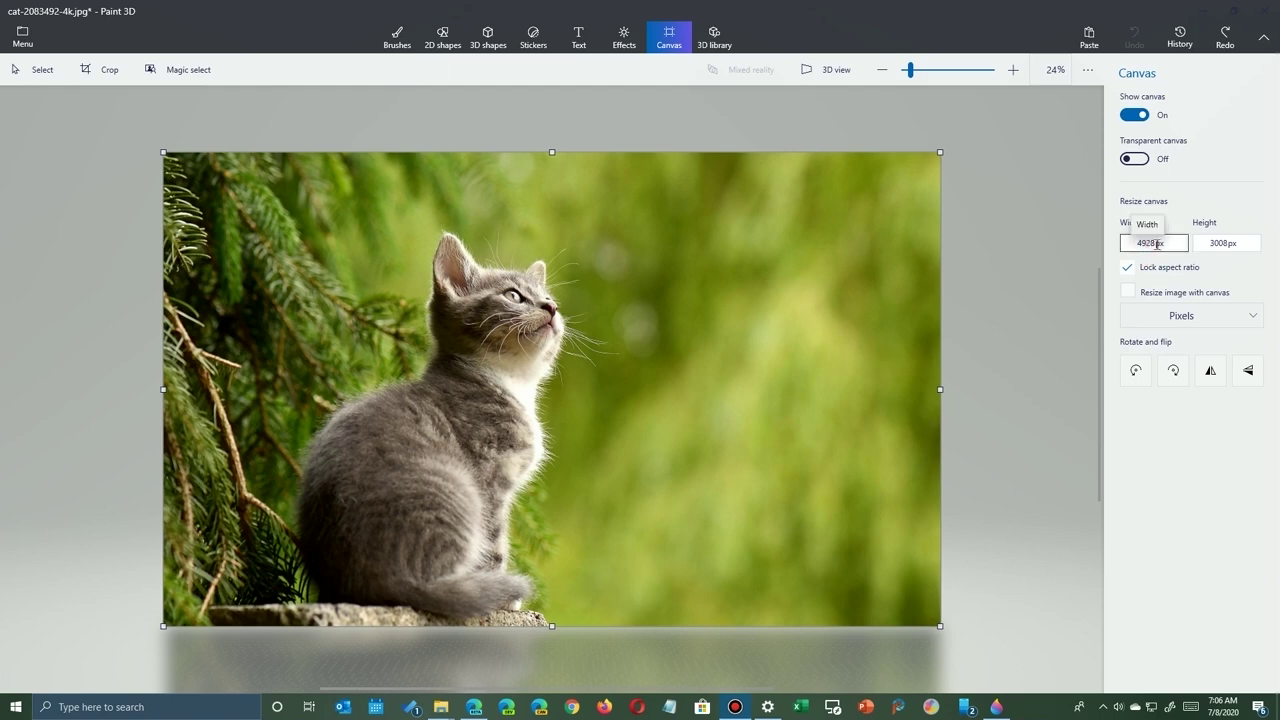
double_click(1157, 244)
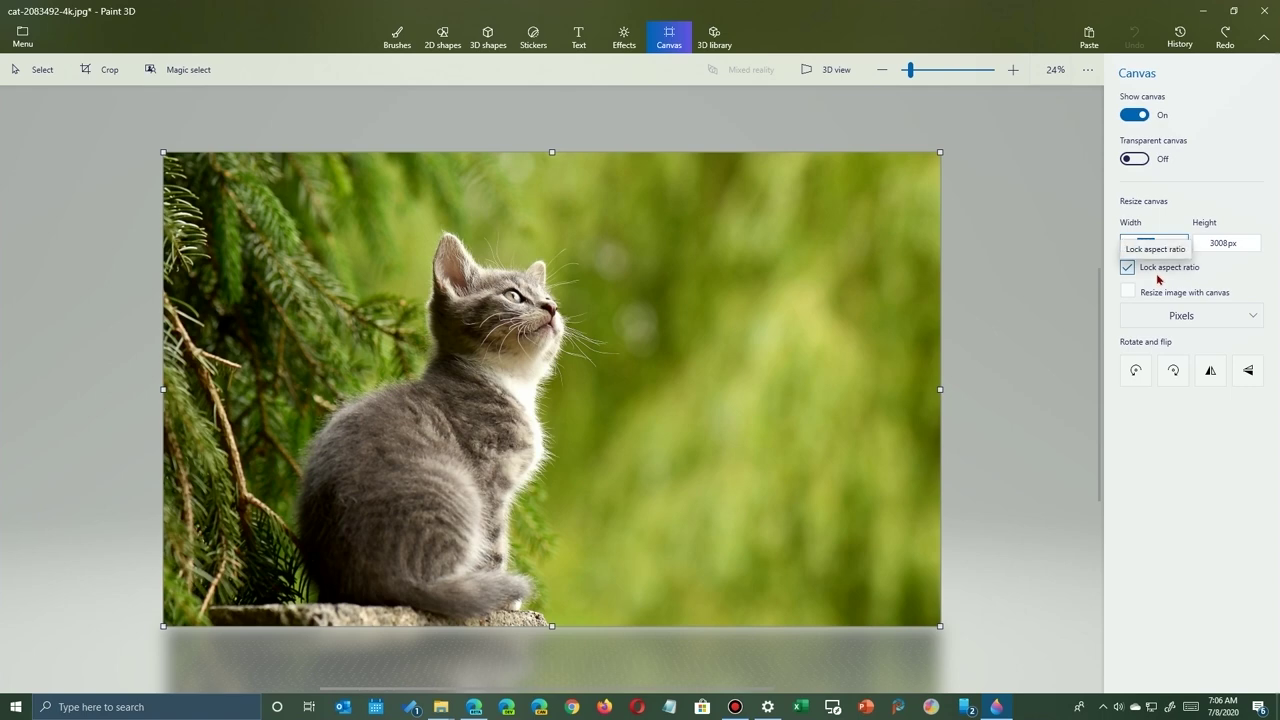
text(384)
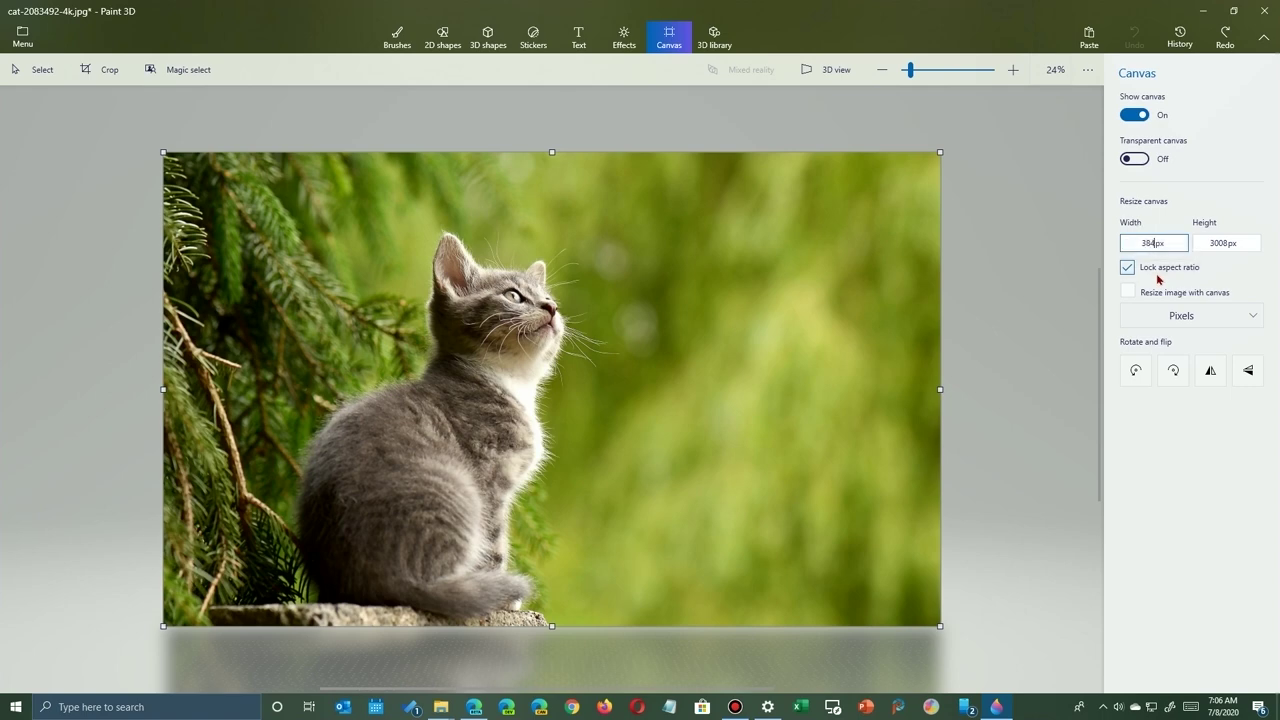
text(0)
key(Tab)
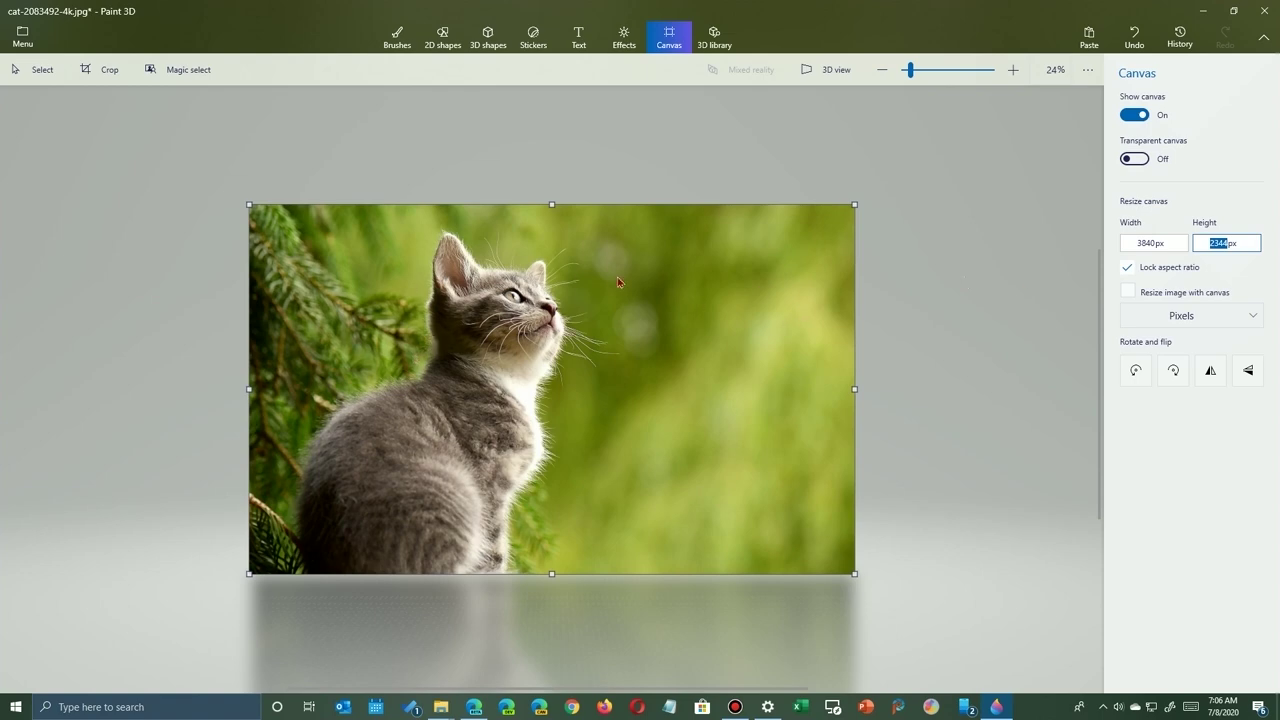
click(1134, 37)
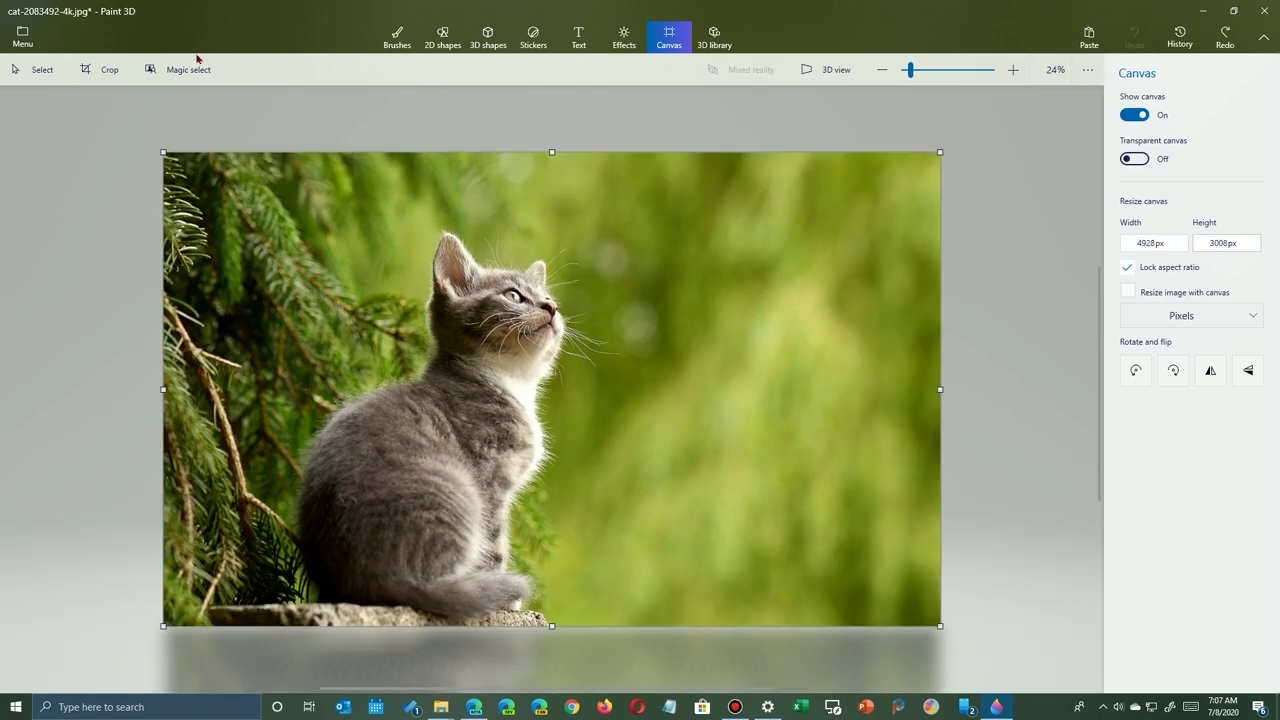
Set up a custom crop frame 3840 px wide and 1080 px high on the cat picture.
click(84, 74)
click(1150, 304)
text(3840)
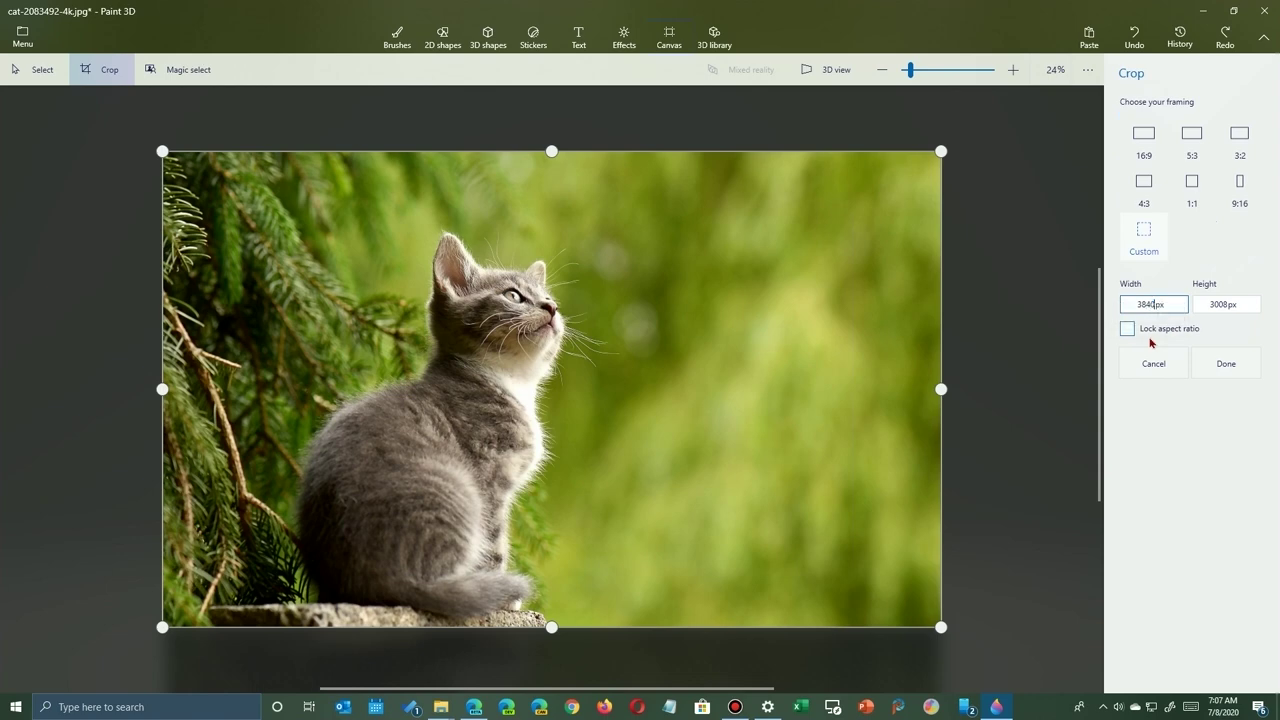
click(1225, 304)
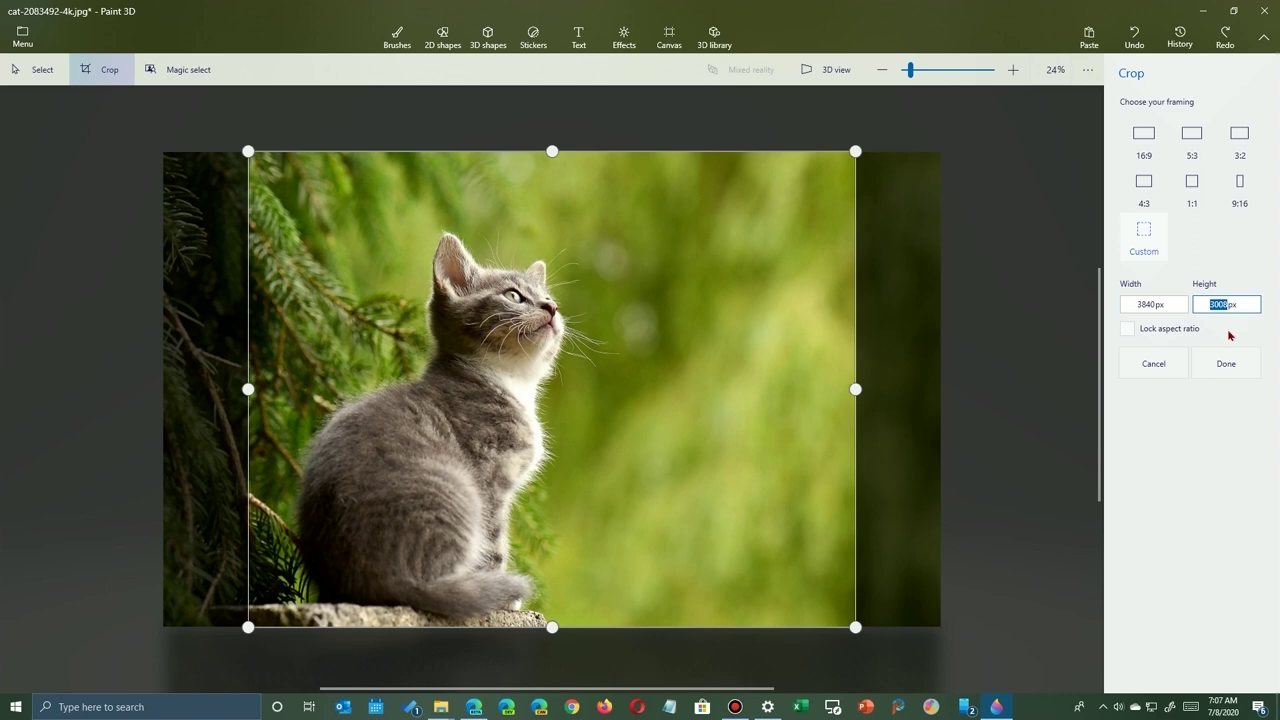
text(1080)
click(1158, 305)
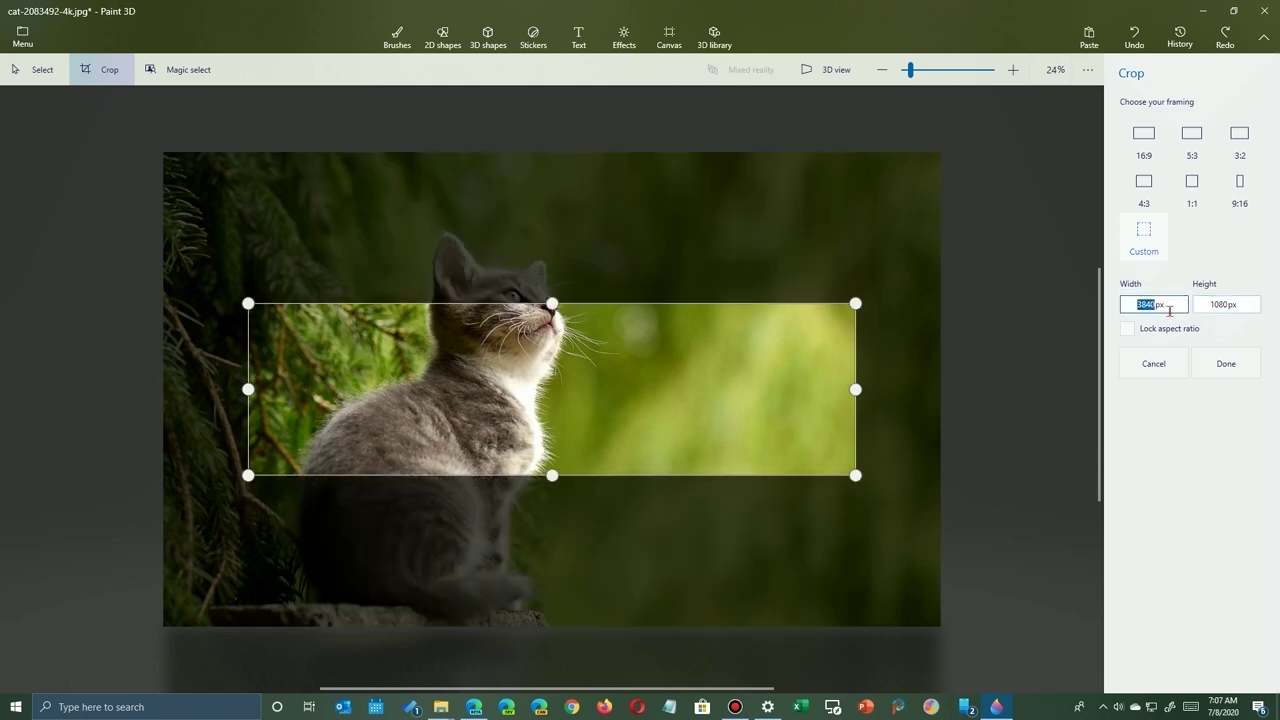
Reposition the crop frame over the cat's head with the blurred green background beside it, and apply the crop.
drag(607, 330, 519, 276)
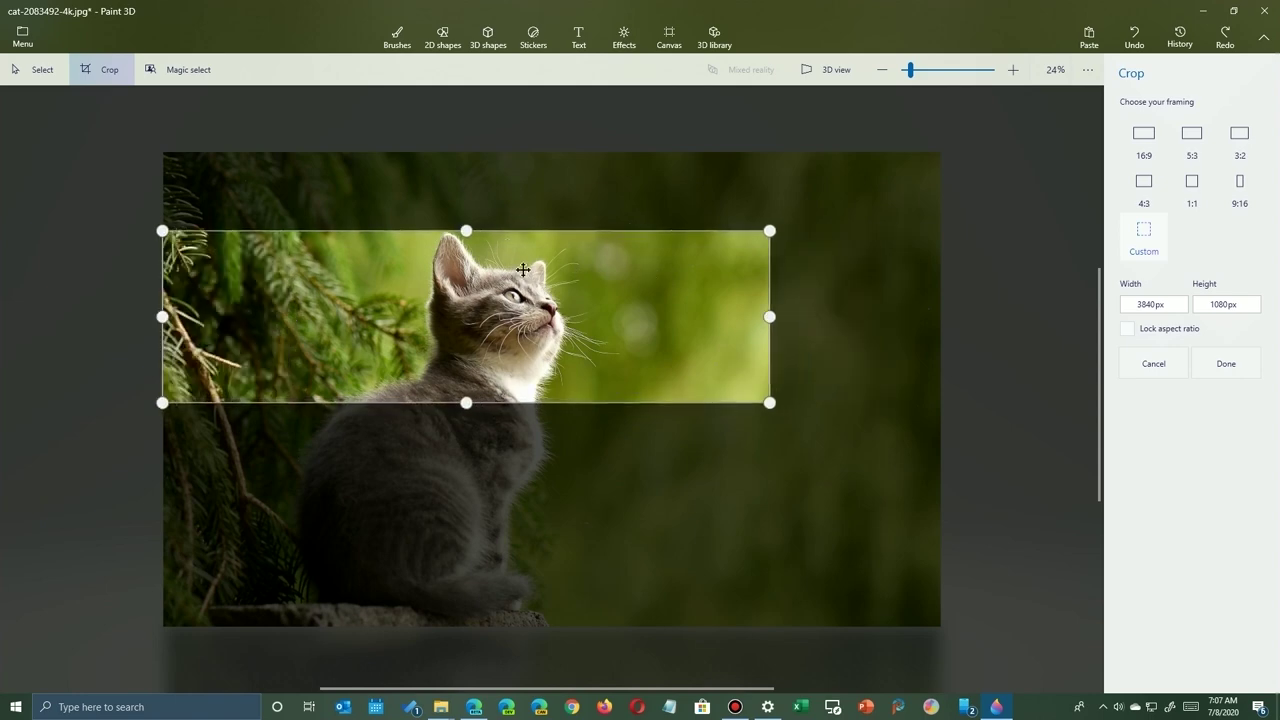
drag(512, 302, 626, 321)
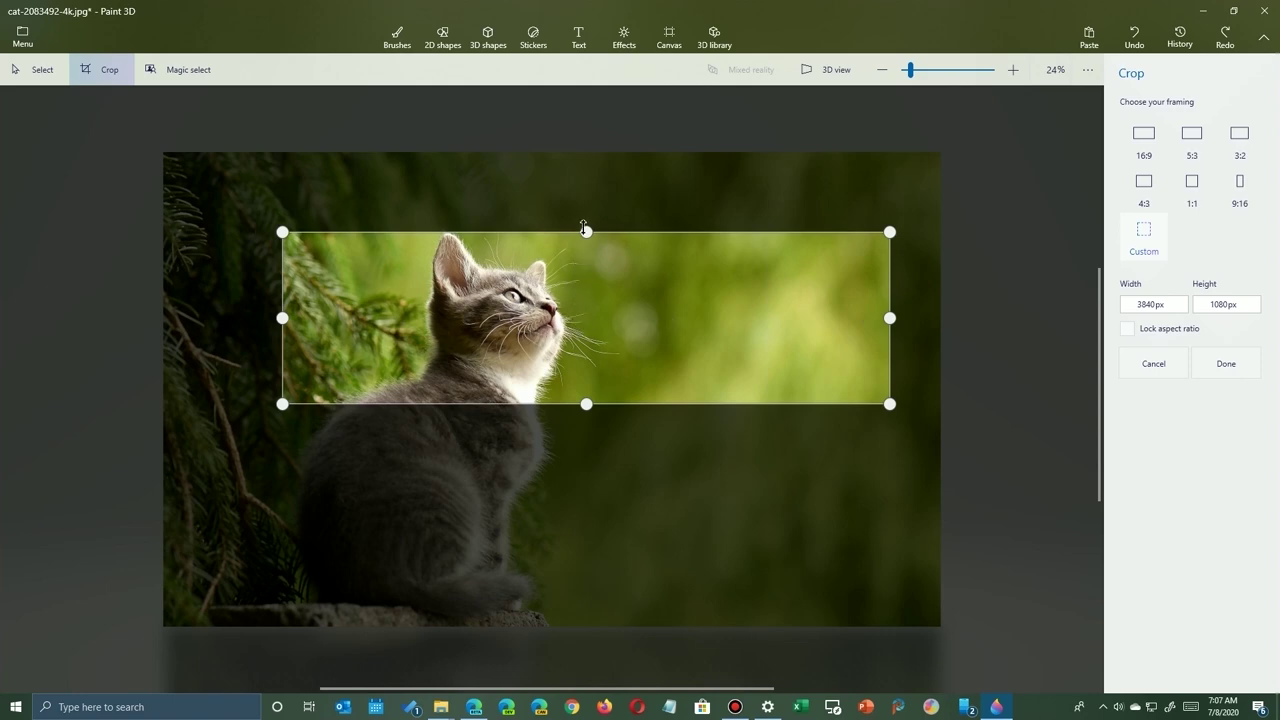
drag(619, 306, 644, 311)
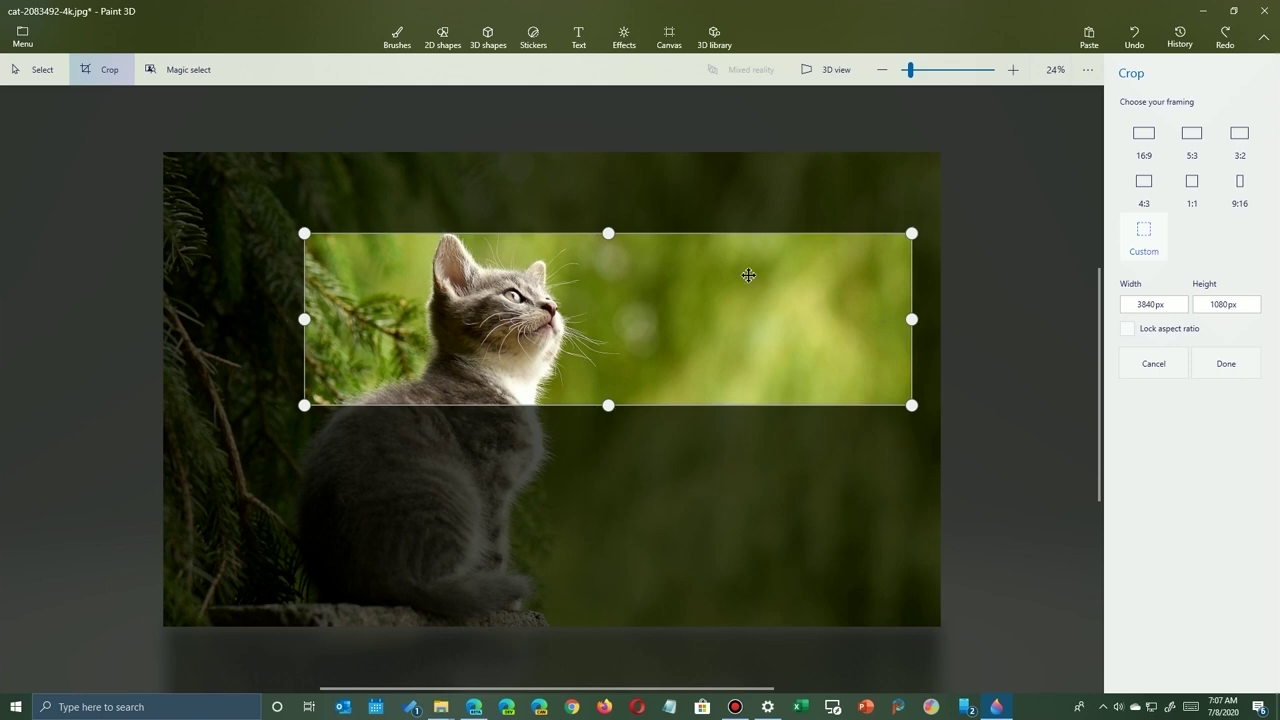
click(1226, 363)
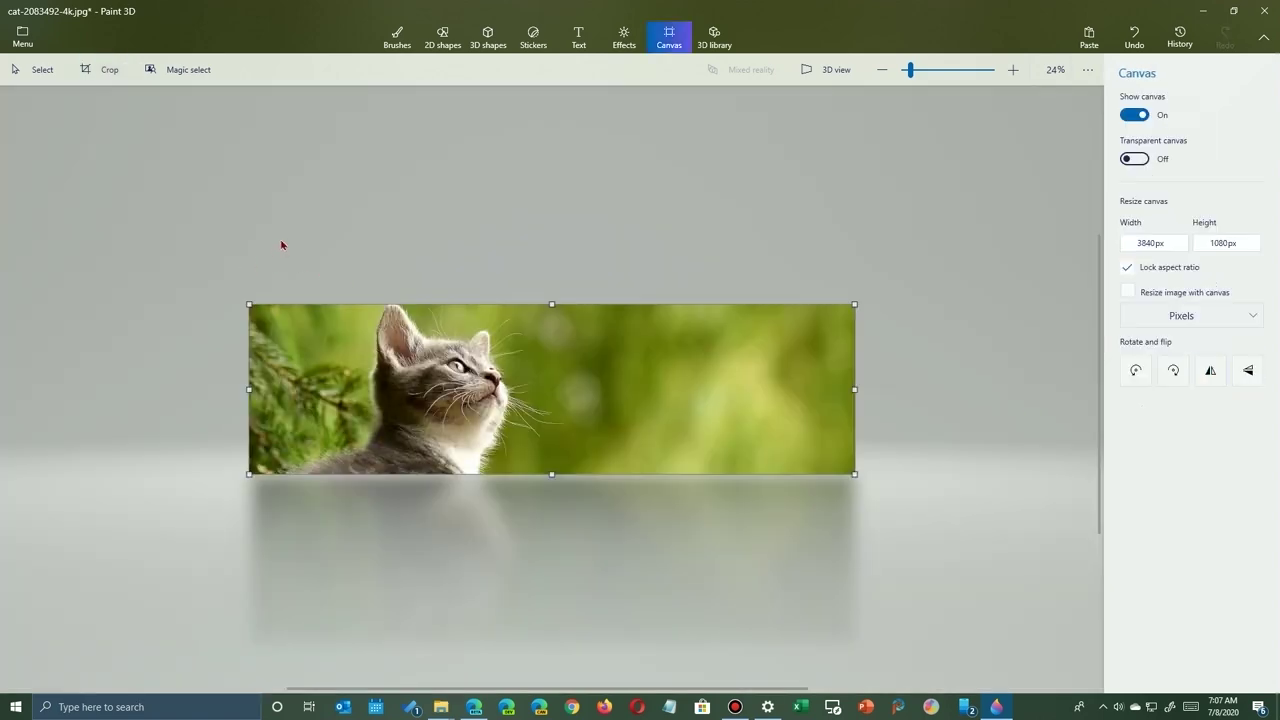
Save the cropped picture as Cat-3840x1080.jpg in the DualMonitorSlideShow folder, replacing the existing file.
click(23, 37)
click(279, 120)
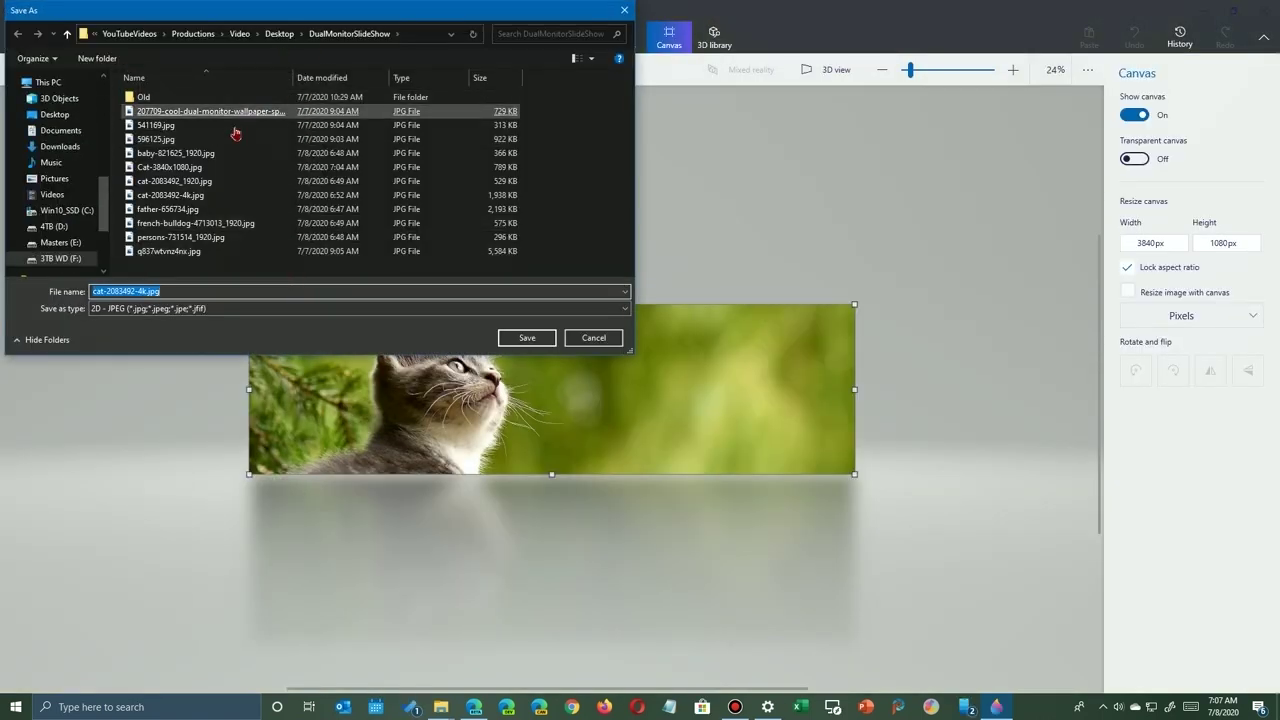
double_click(155, 172)
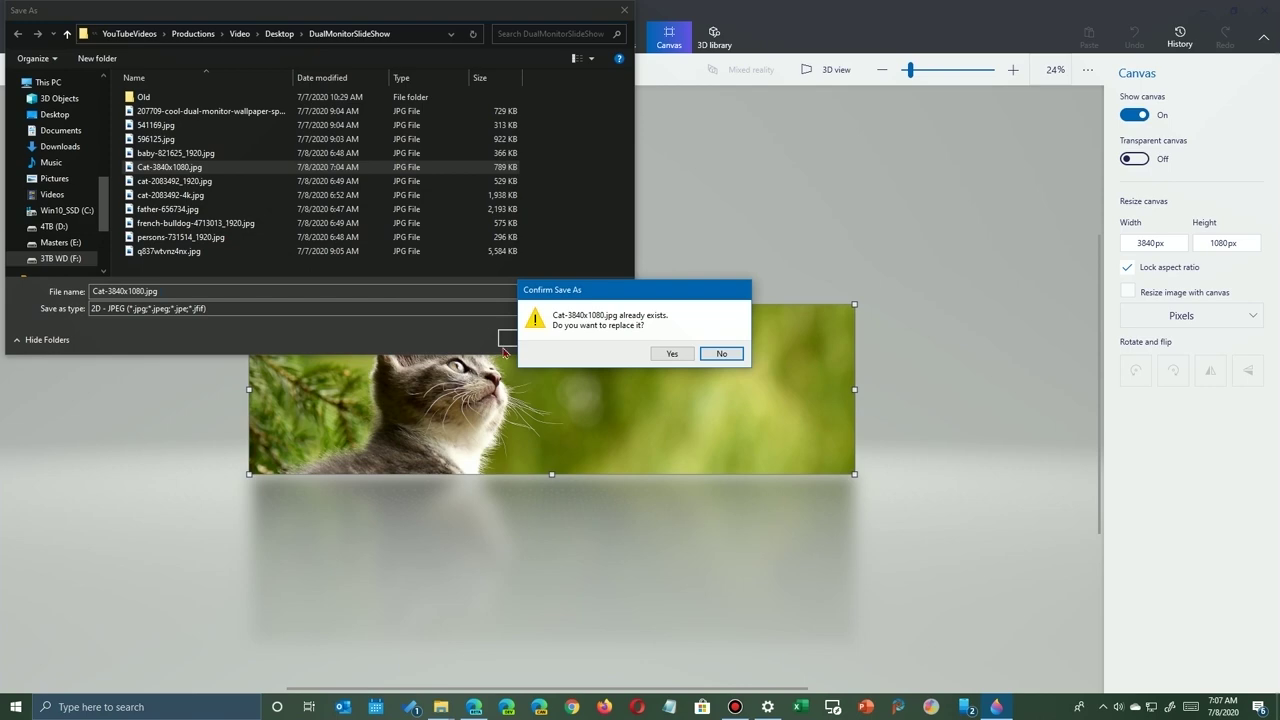
click(651, 357)
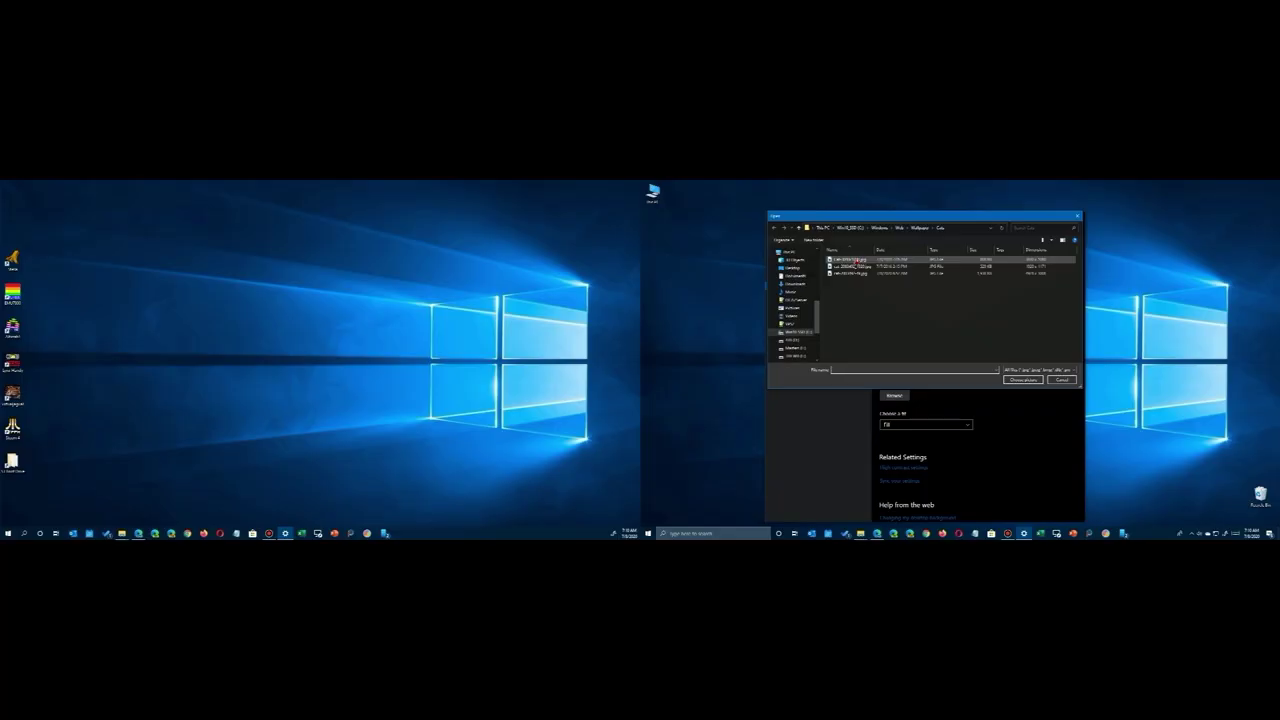
Set Cat-3840x1080.jpg from the Cats folder as the desktop background and choose the Span fit.
double_click(832, 245)
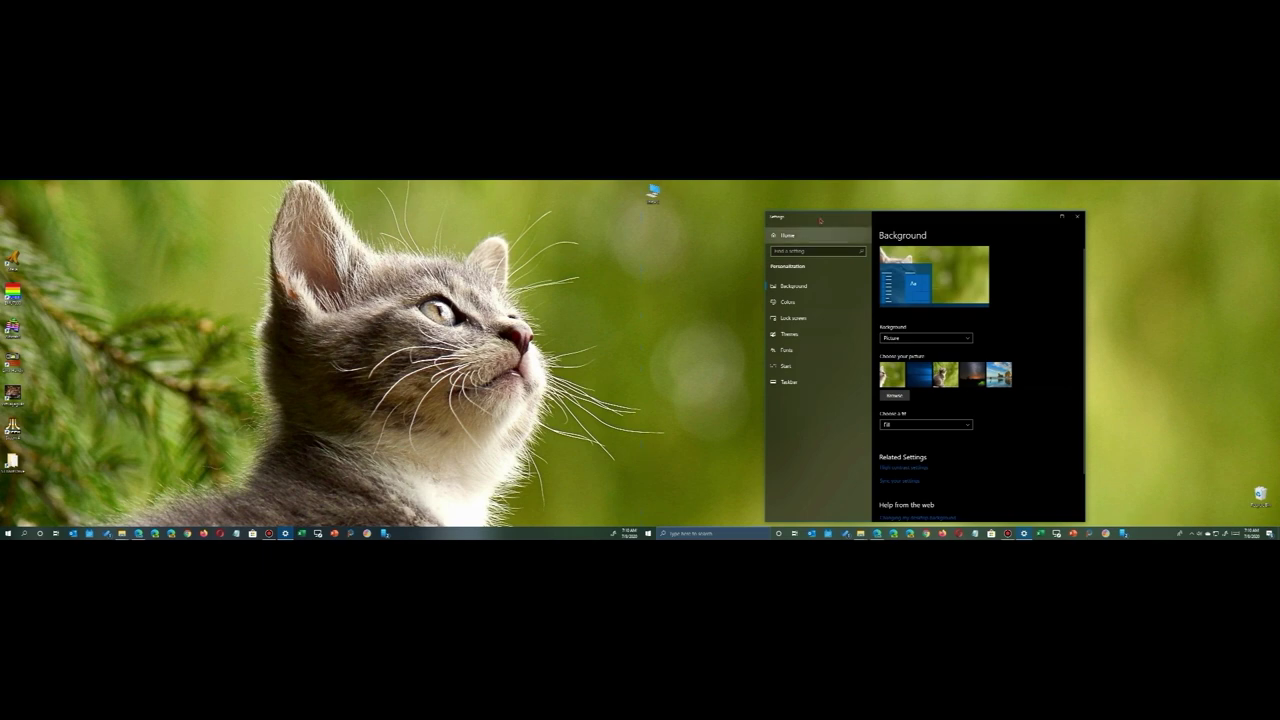
drag(913, 220, 942, 206)
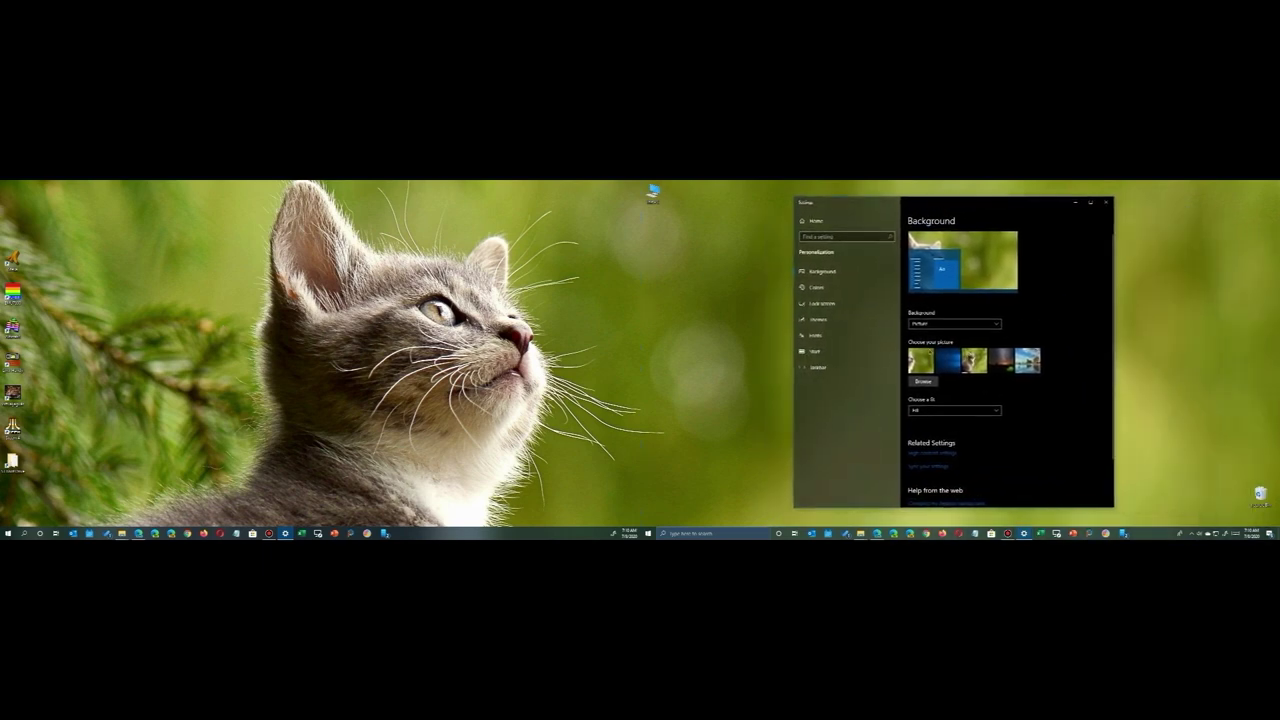
click(935, 410)
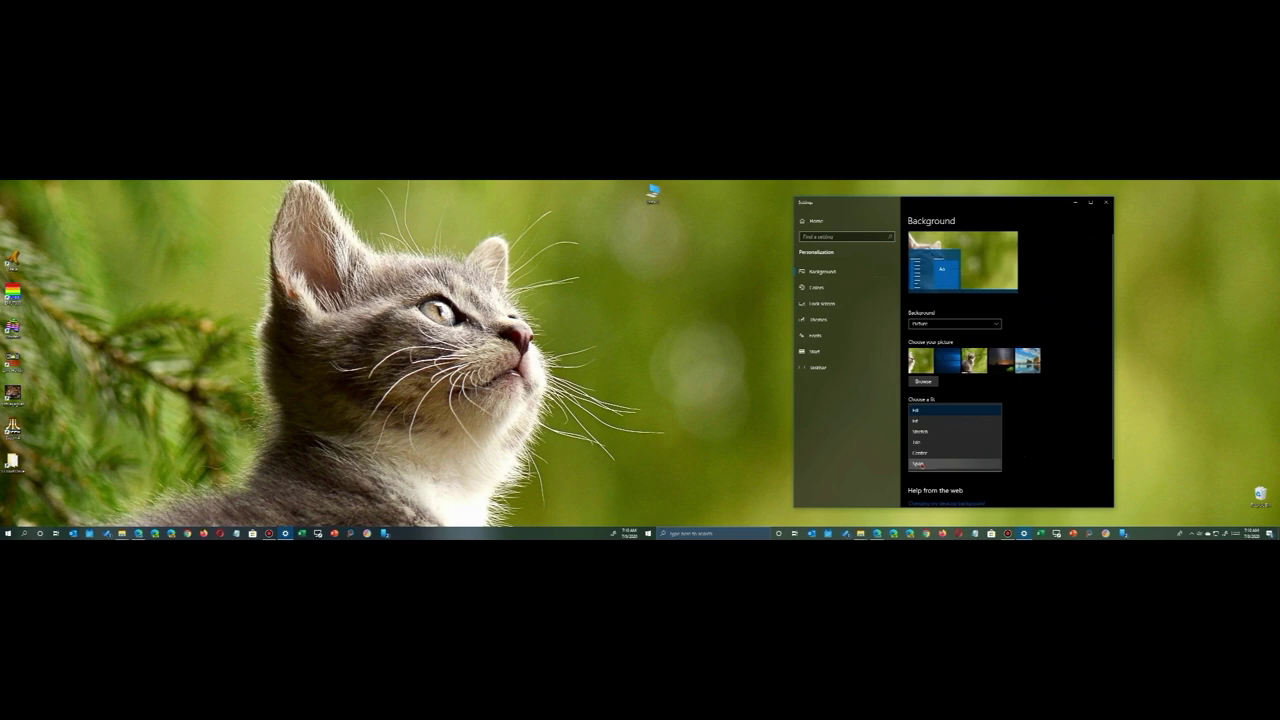
click(919, 464)
Cycle the cat wallpaper through the Fit, Stretch, Tile and Center fits, finish with Fill, and close the background settings.
click(927, 411)
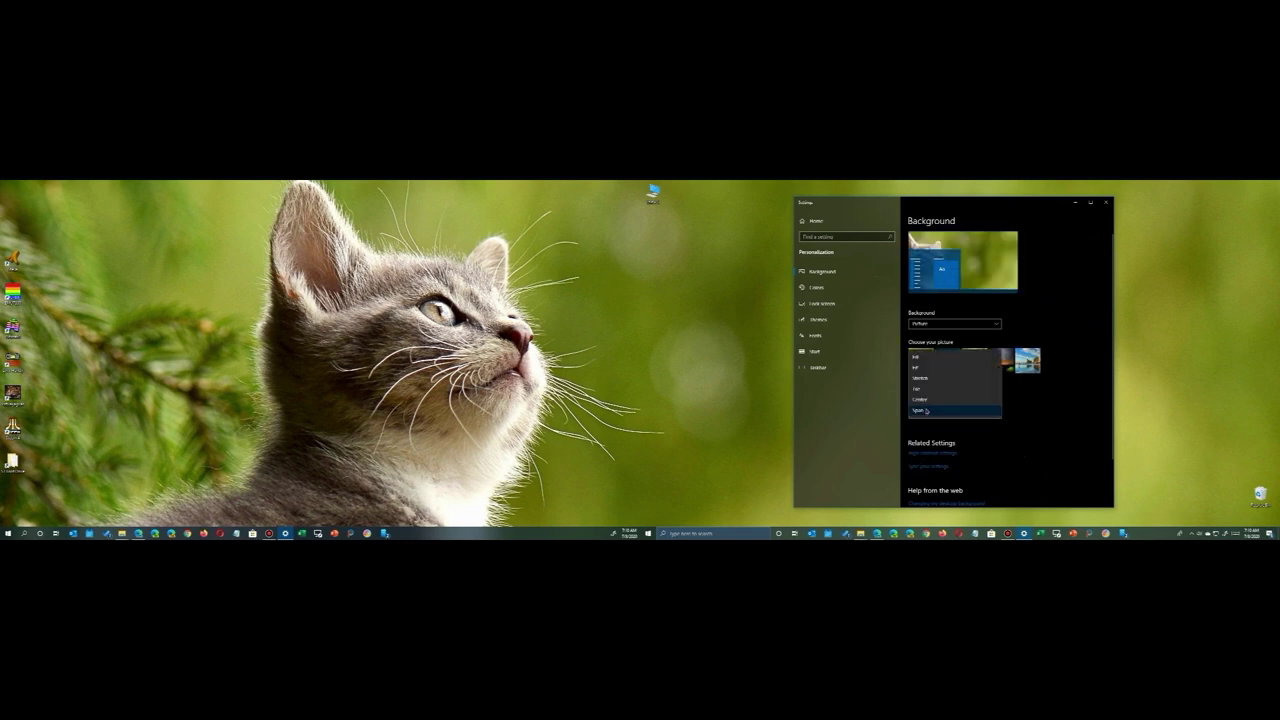
click(918, 367)
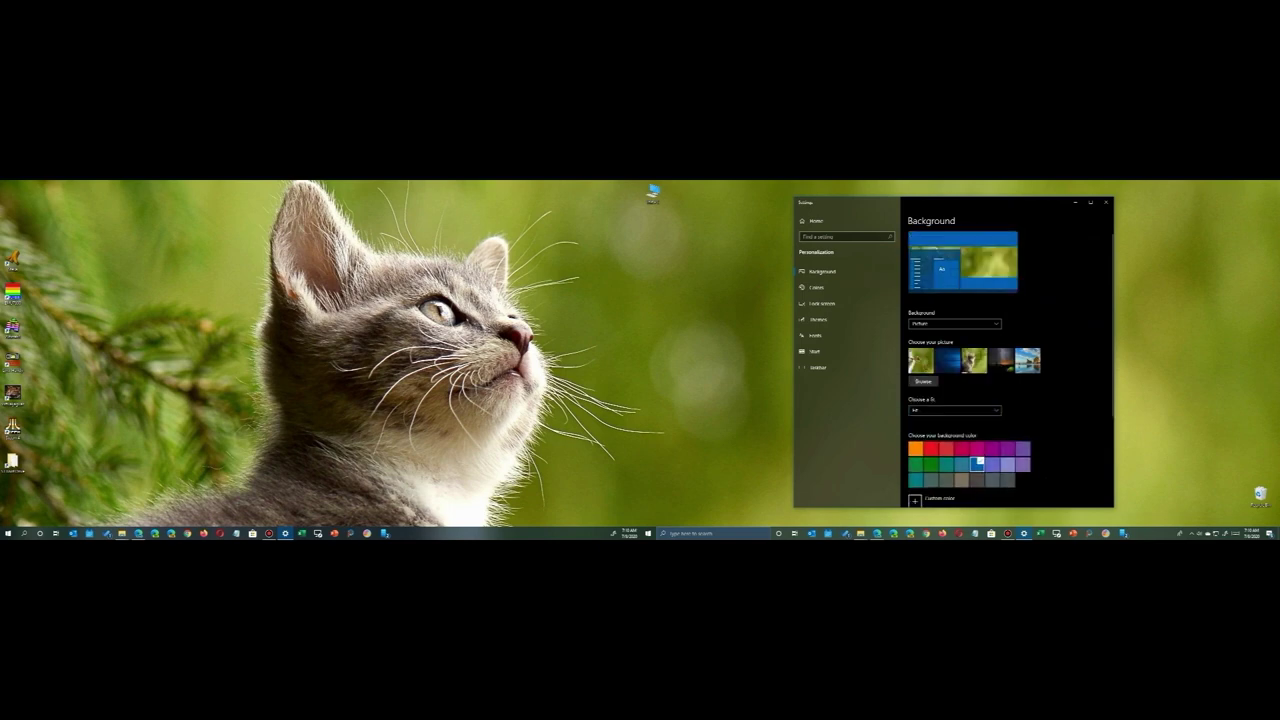
click(940, 408)
click(938, 422)
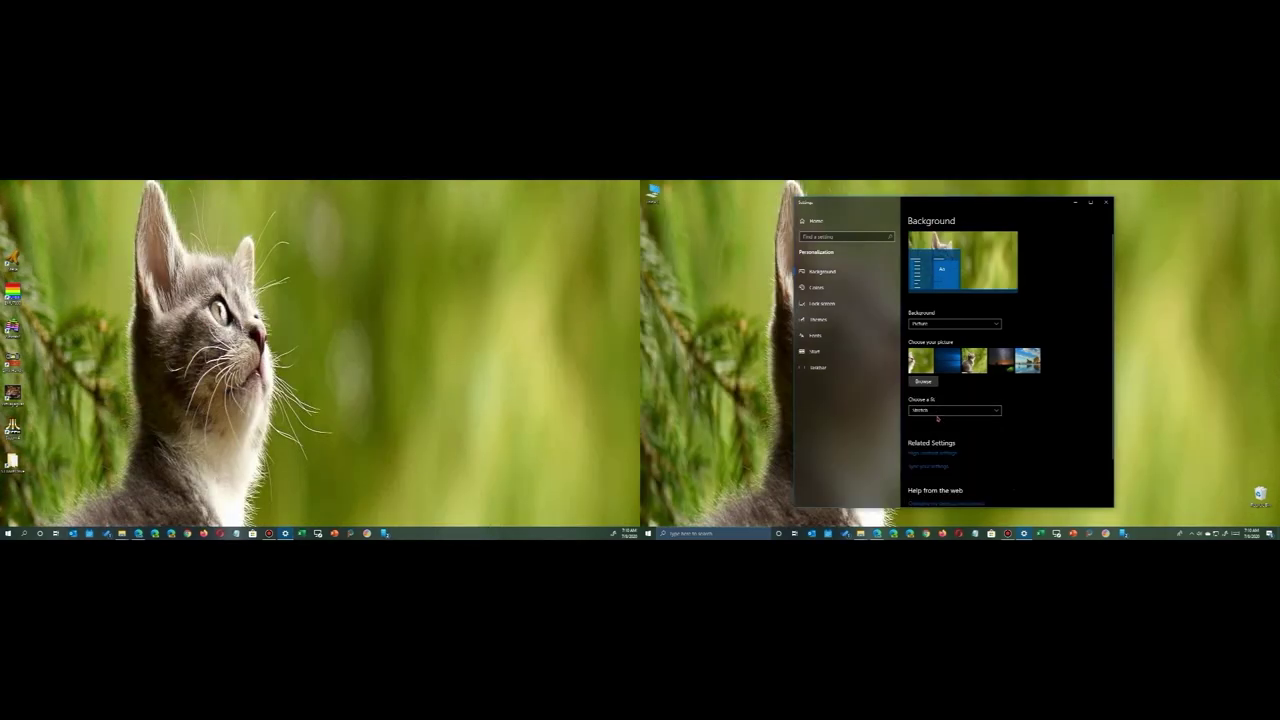
click(936, 410)
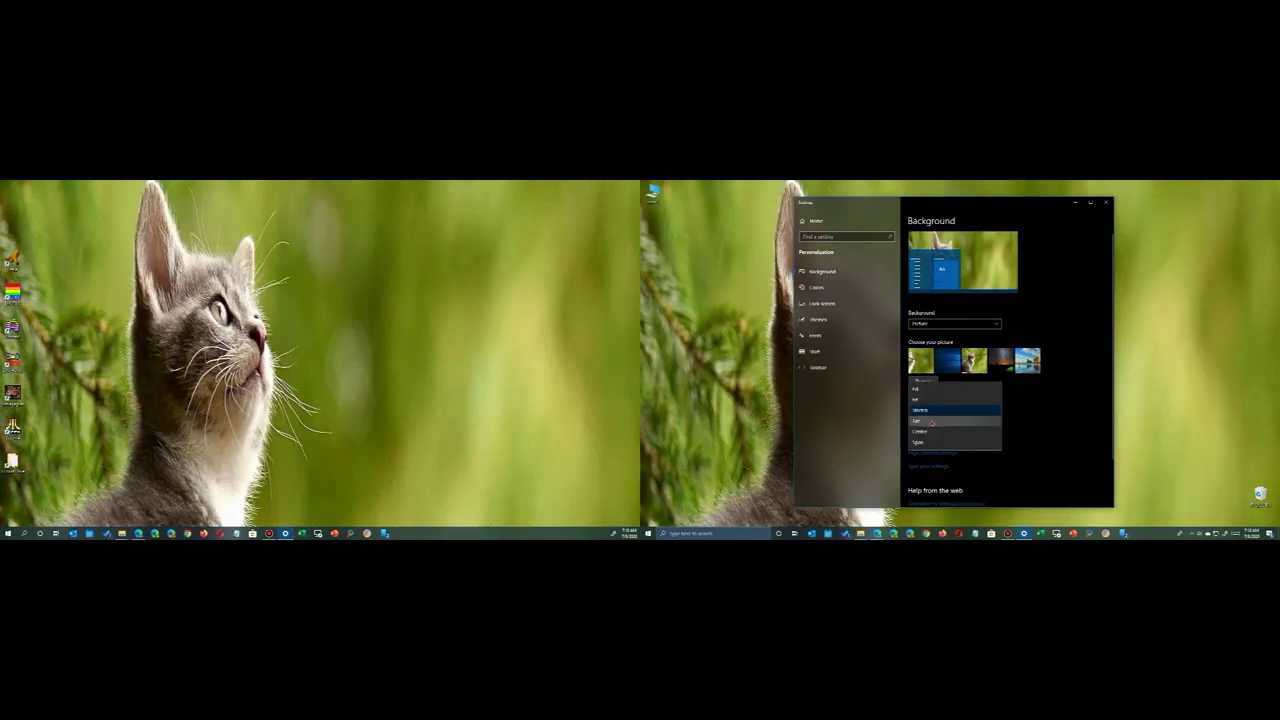
click(933, 444)
click(931, 411)
click(932, 418)
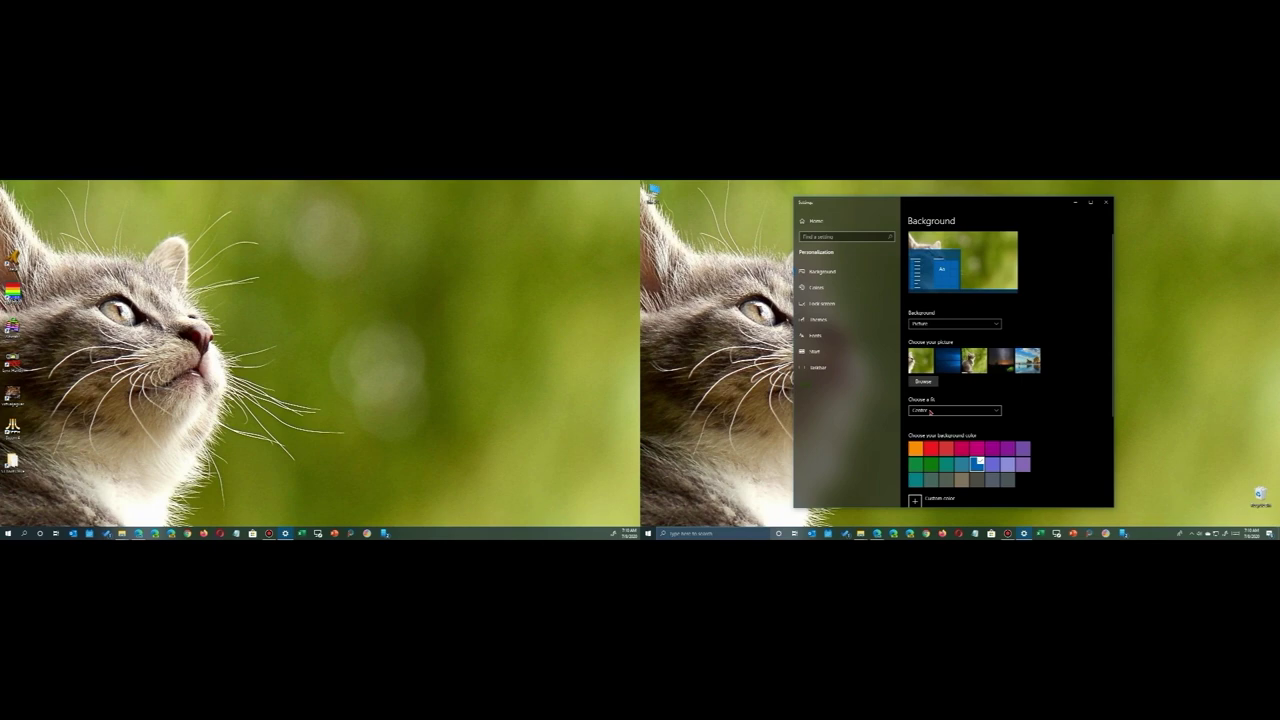
click(931, 411)
click(932, 424)
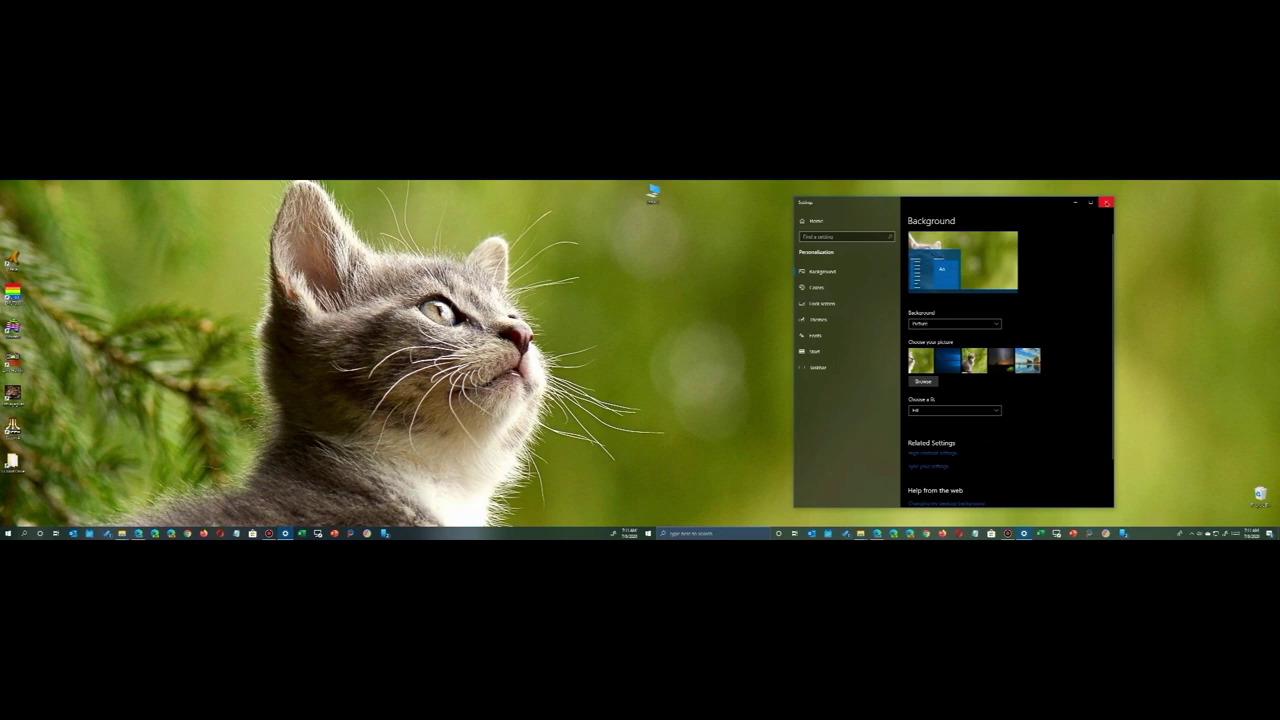
click(1106, 203)
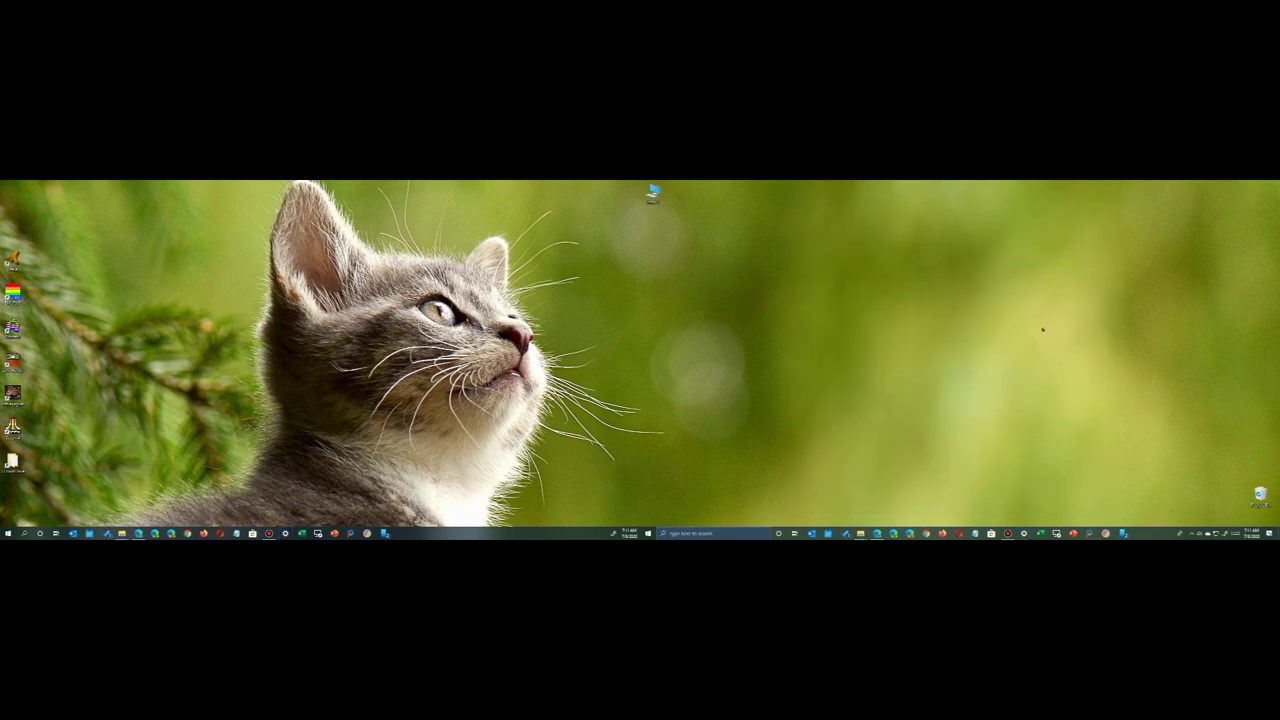